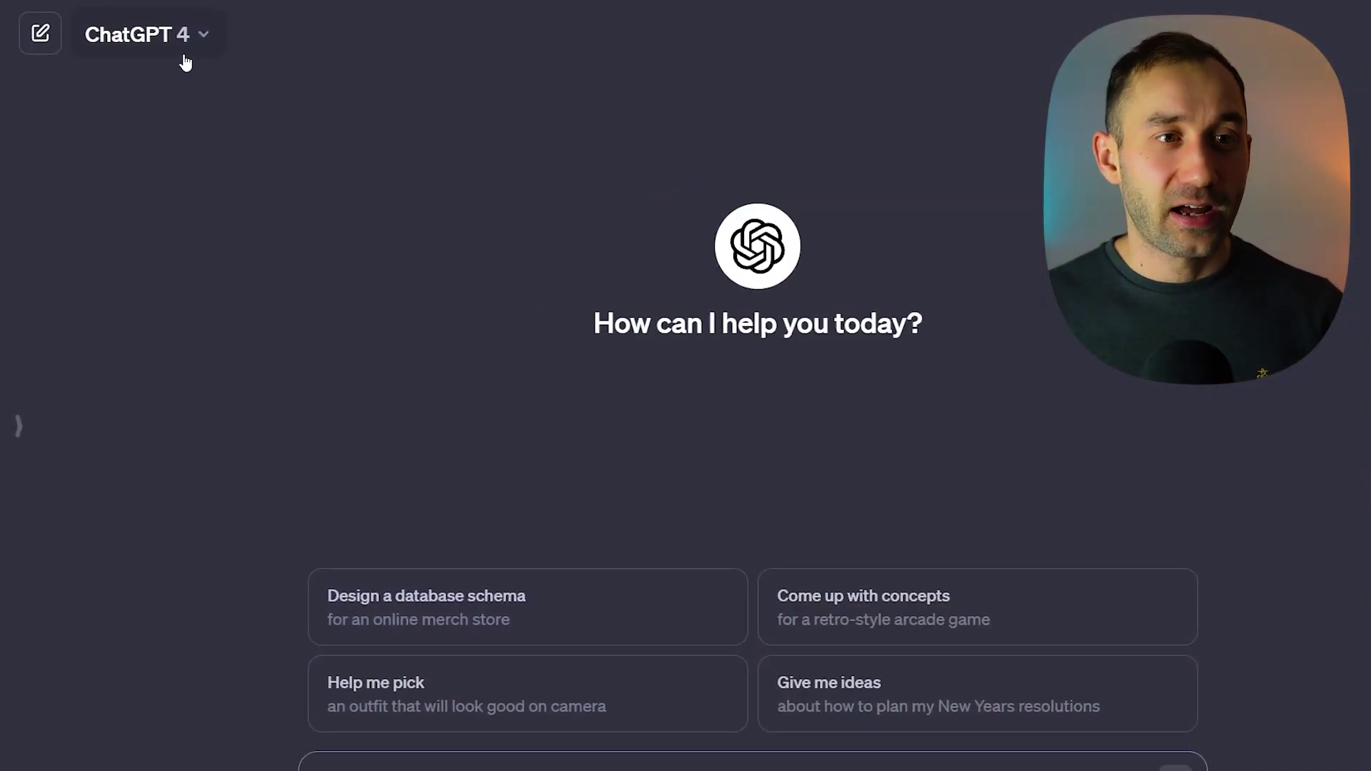
# Keep GPT-4 and send an opening message telling ChatGPT to wait for product details
pyautogui.click(184, 58)
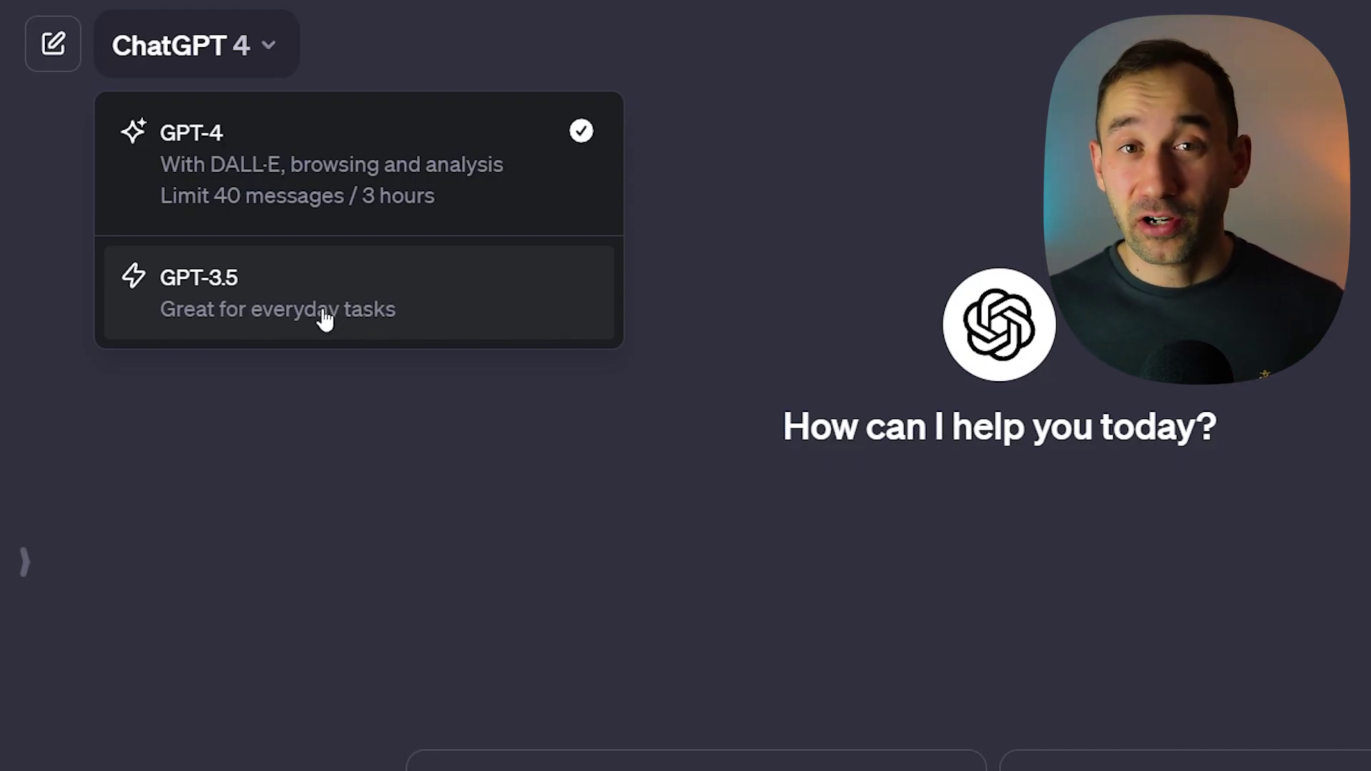
pyautogui.click(693, 554)
pyautogui.write('I will now send you a few messages with lists of product details. Just wait for instructions until I am done')
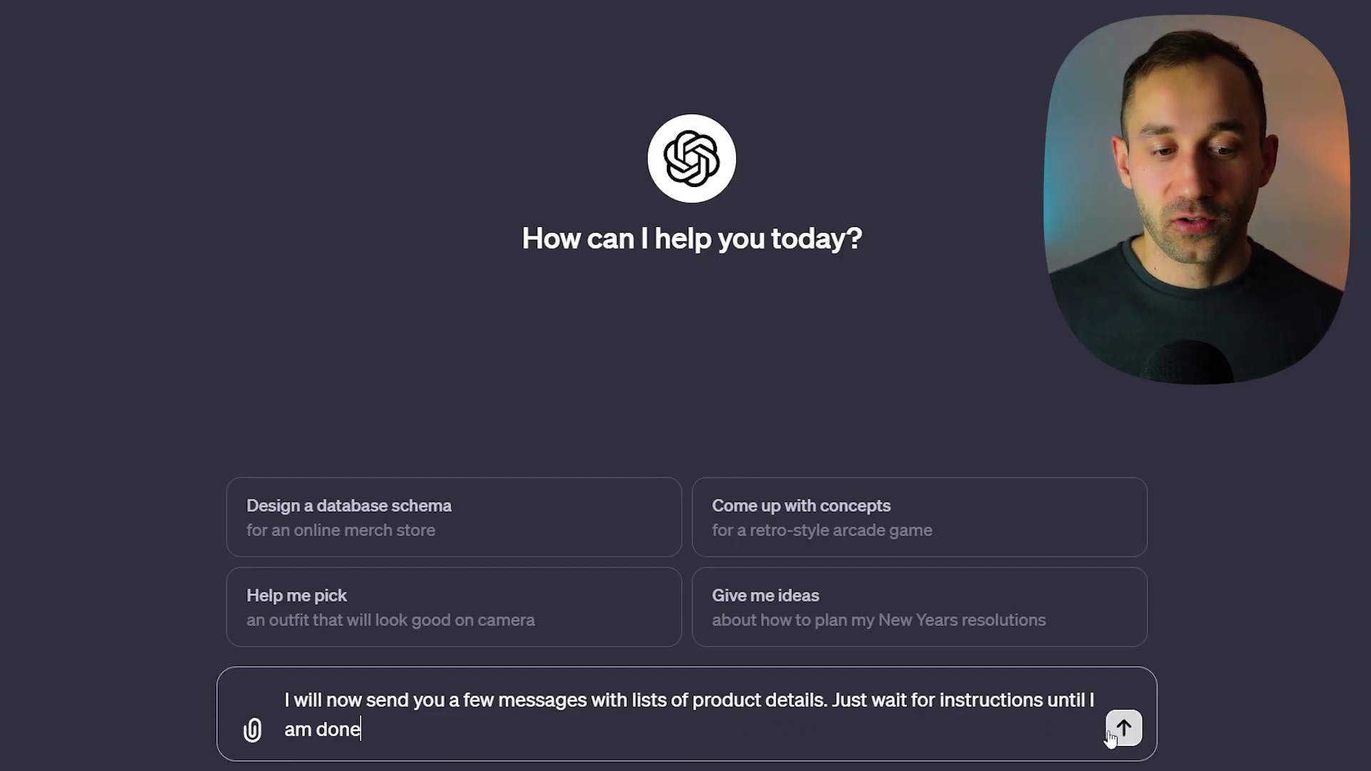
pyautogui.click(1123, 728)
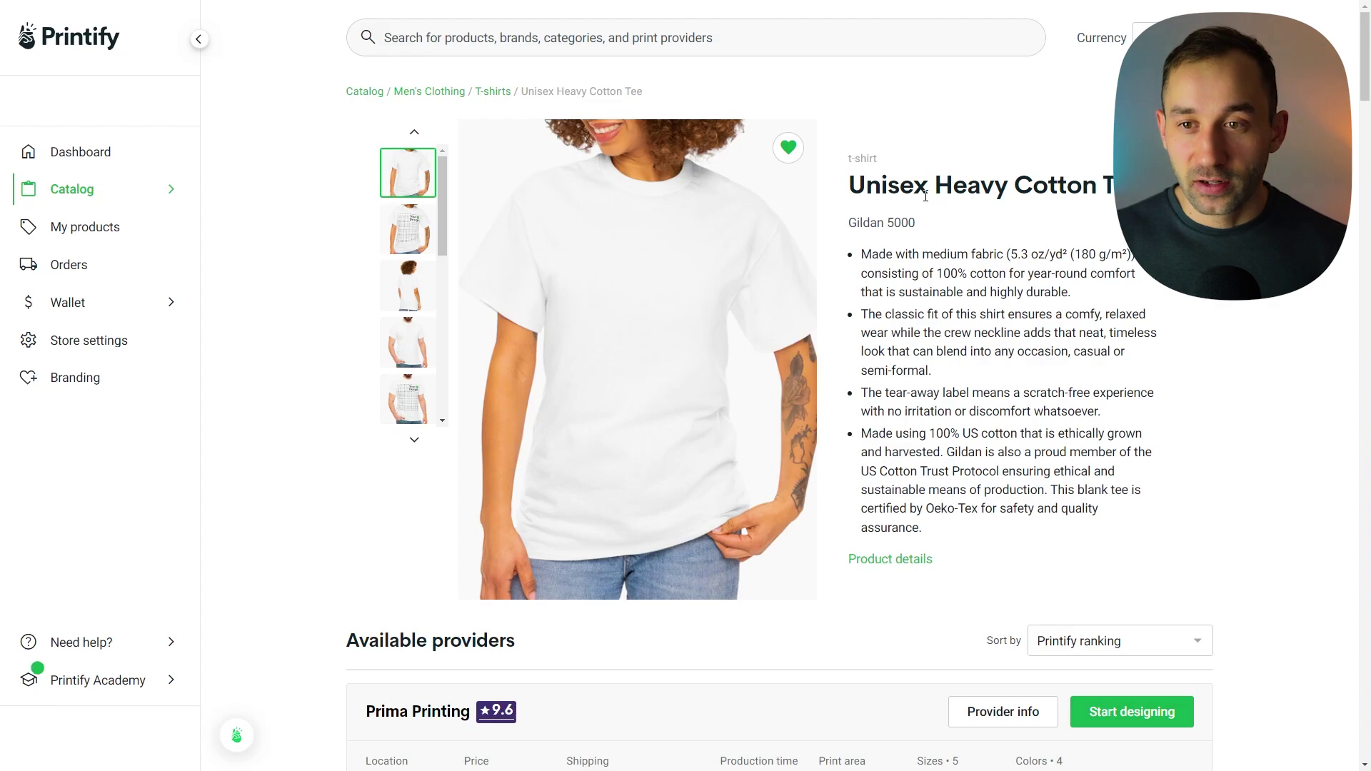
# Select the Unisex Heavy Cotton Tee (Gildan 5000) title and description, then expand Men's Clothing
pyautogui.moveTo(858, 184); pyautogui.dragTo(989, 535)
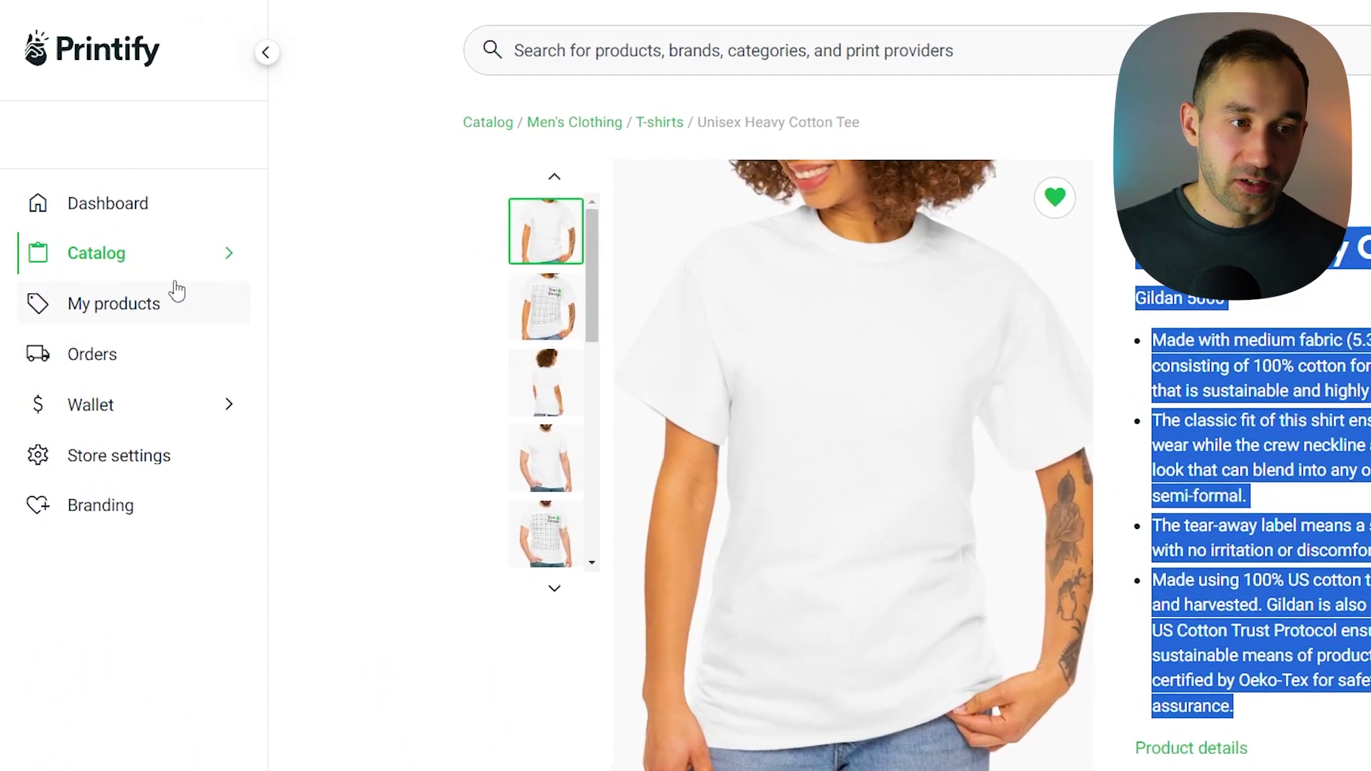
pyautogui.moveTo(163, 270)
pyautogui.scroll(-1, 448, 523)
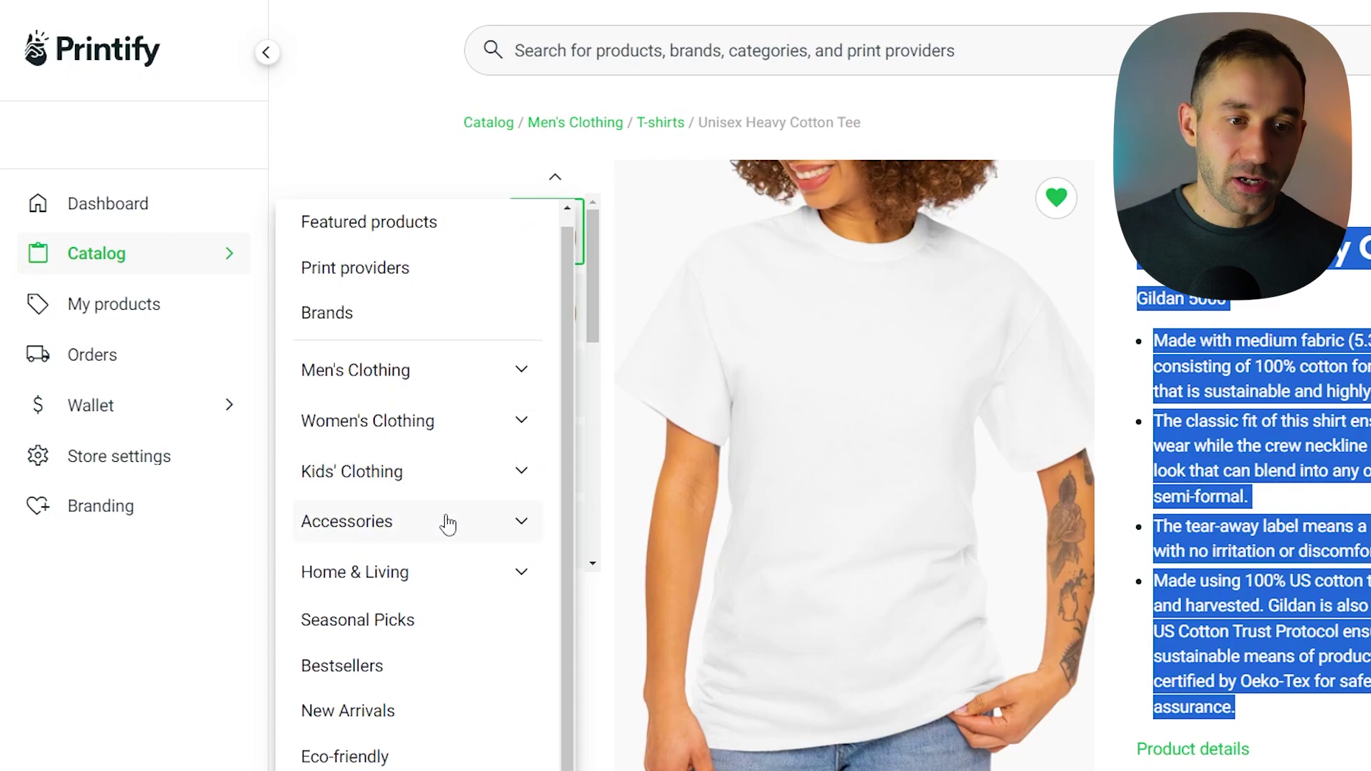
pyautogui.click(483, 369)
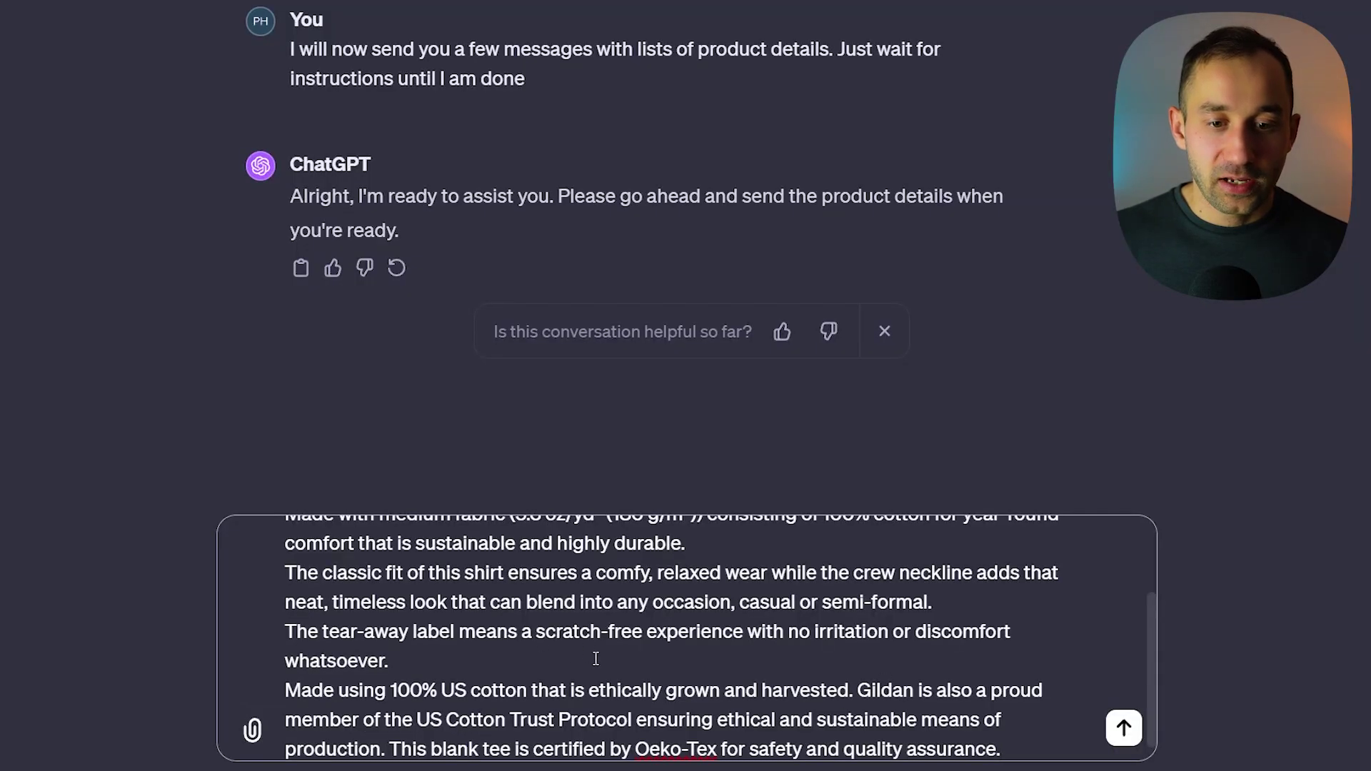
# Change 'Heavy Cotton Tee' to 'T-Shirt' in the pasted tee details and send them
pyautogui.scroll(3, 596, 659)
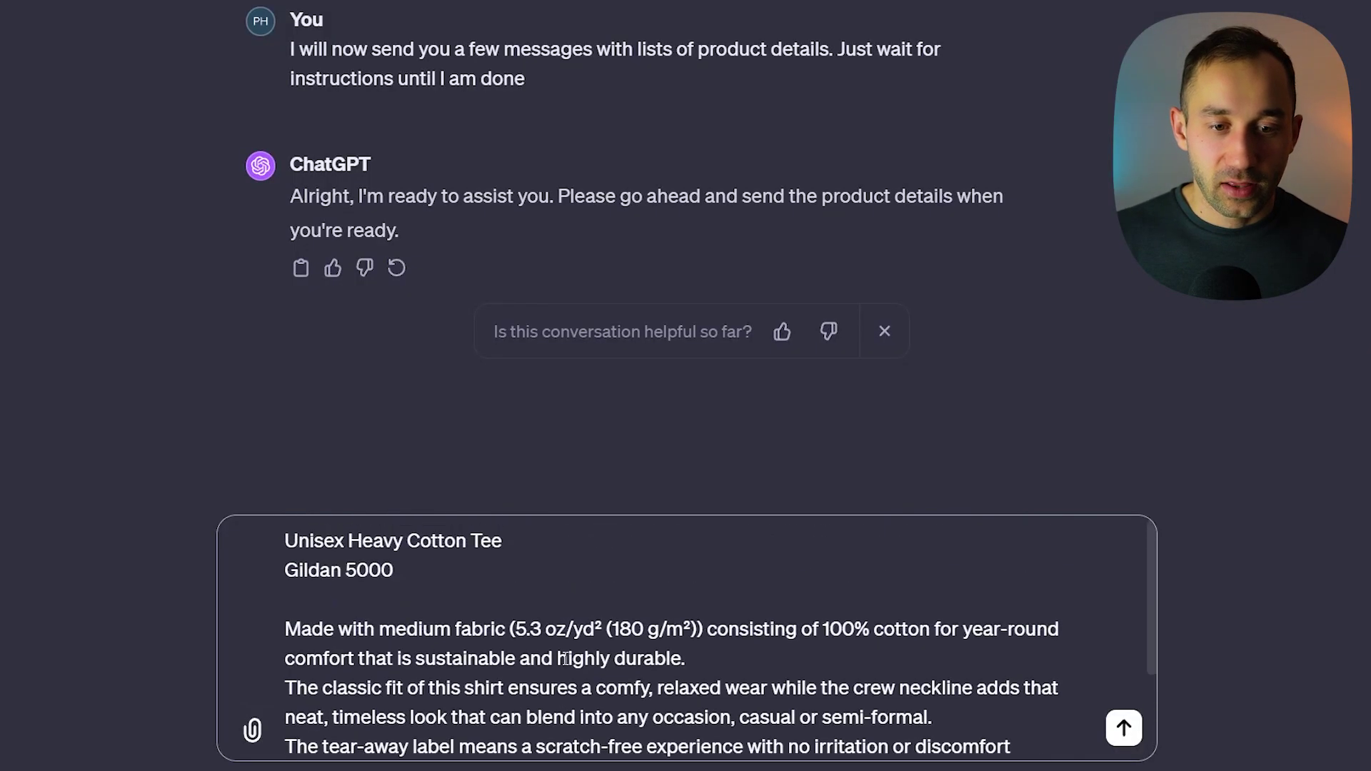
pyautogui.moveTo(354, 548); pyautogui.dragTo(577, 544)
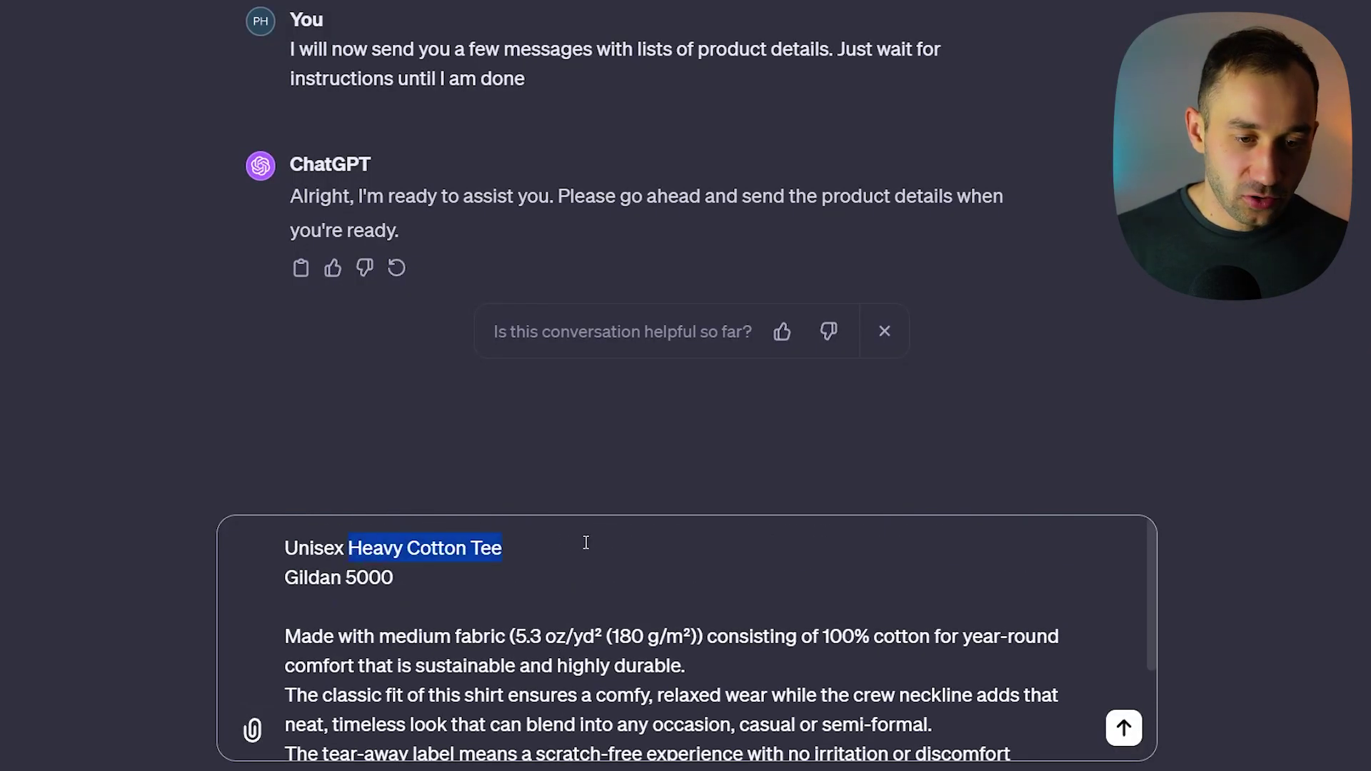
pyautogui.write('T-Shirt')
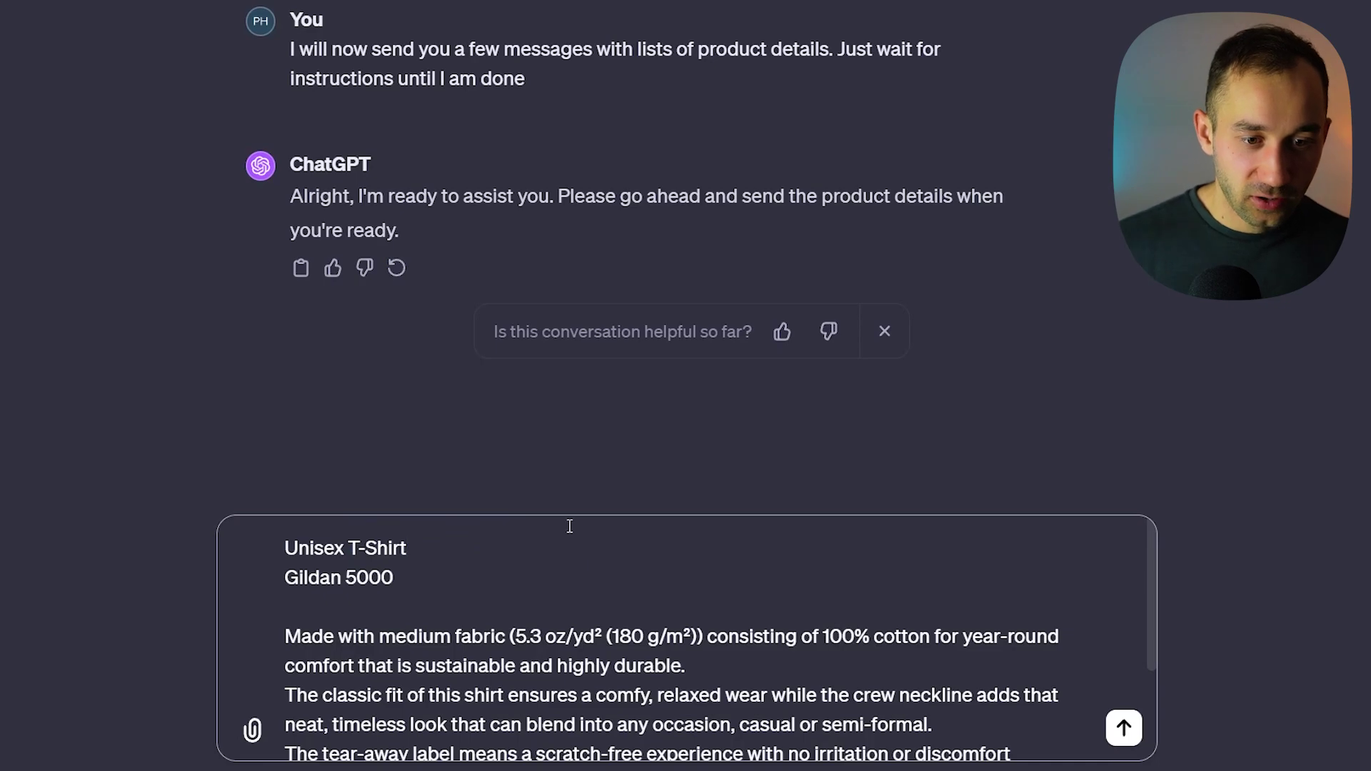
pyautogui.press('Return')
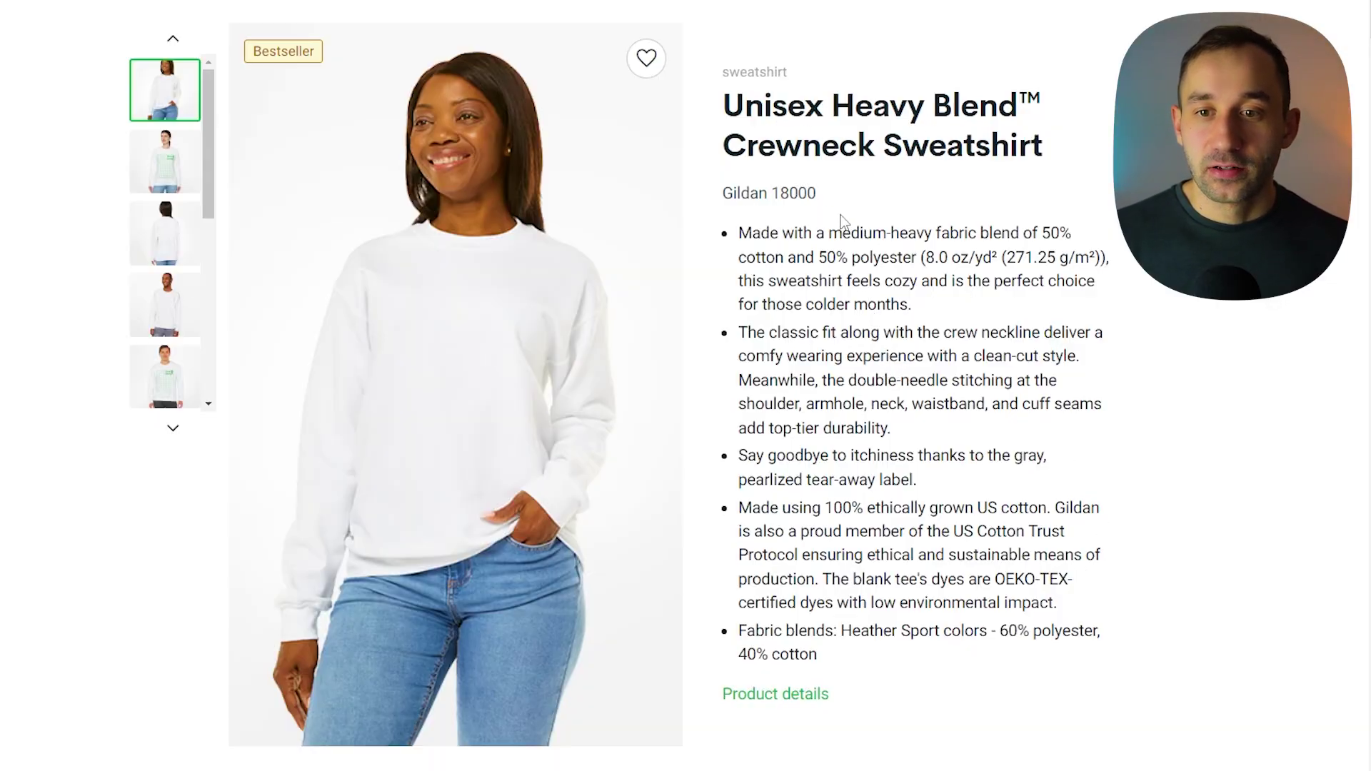
# Send the Crewneck Sweatshirt details to ChatGPT and select the Hooded Sweatshirt (Gildan 18500) description
pyautogui.moveTo(734, 143); pyautogui.dragTo(1033, 656)
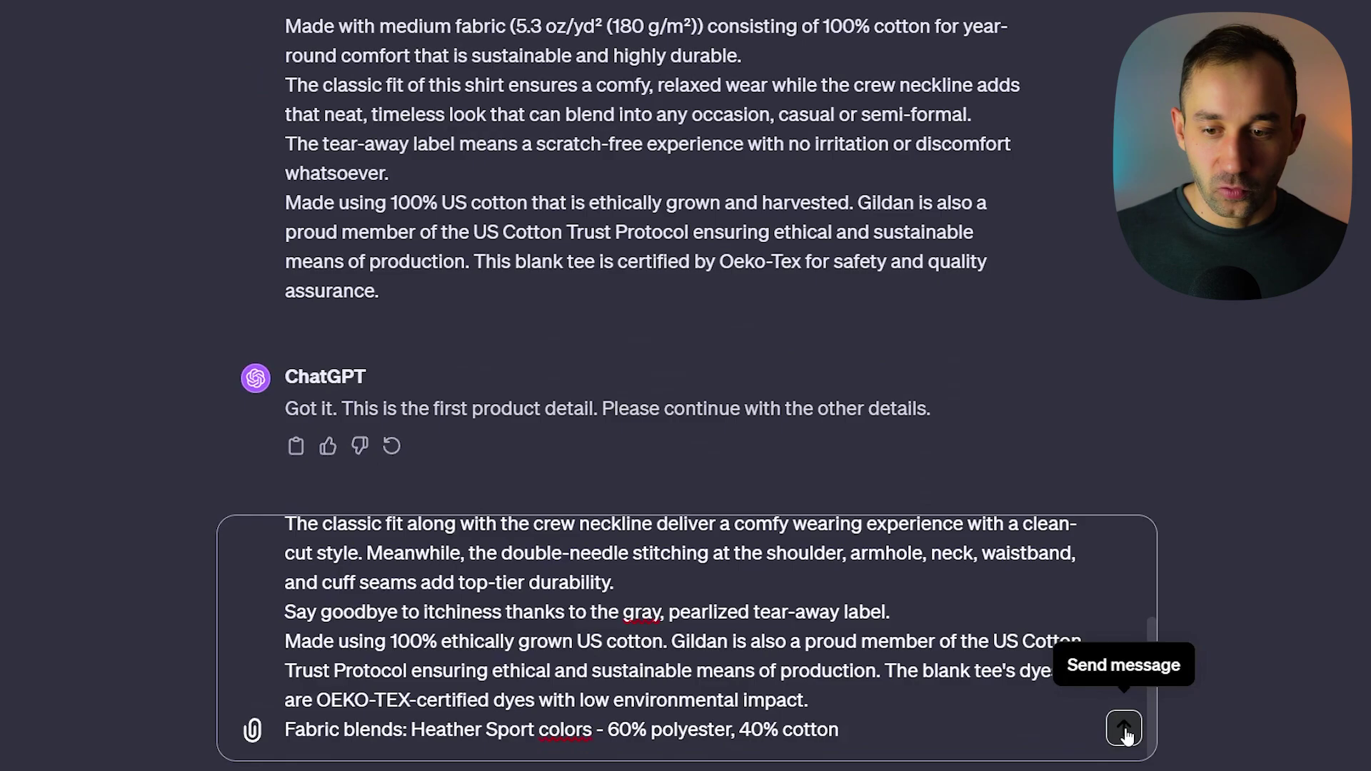
pyautogui.click(1119, 729)
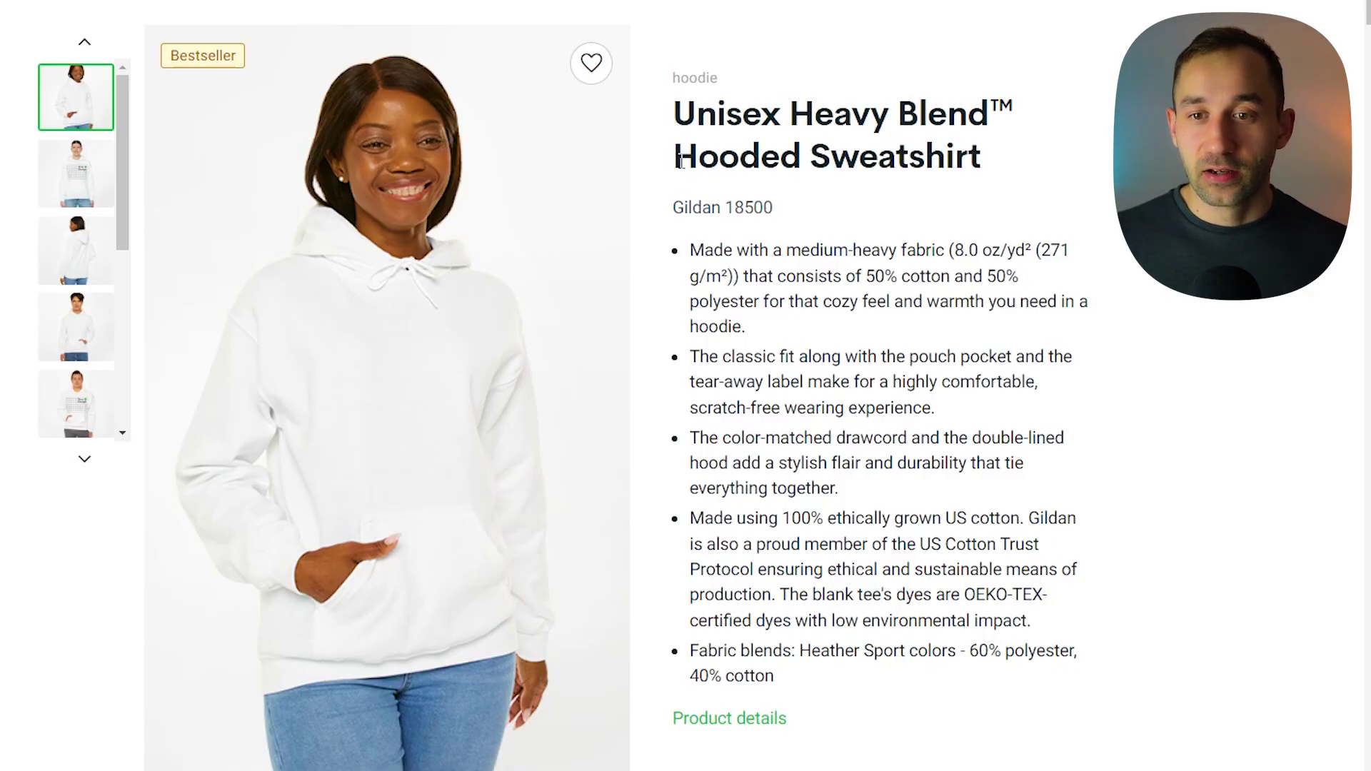
pyautogui.moveTo(690, 159); pyautogui.dragTo(1031, 670)
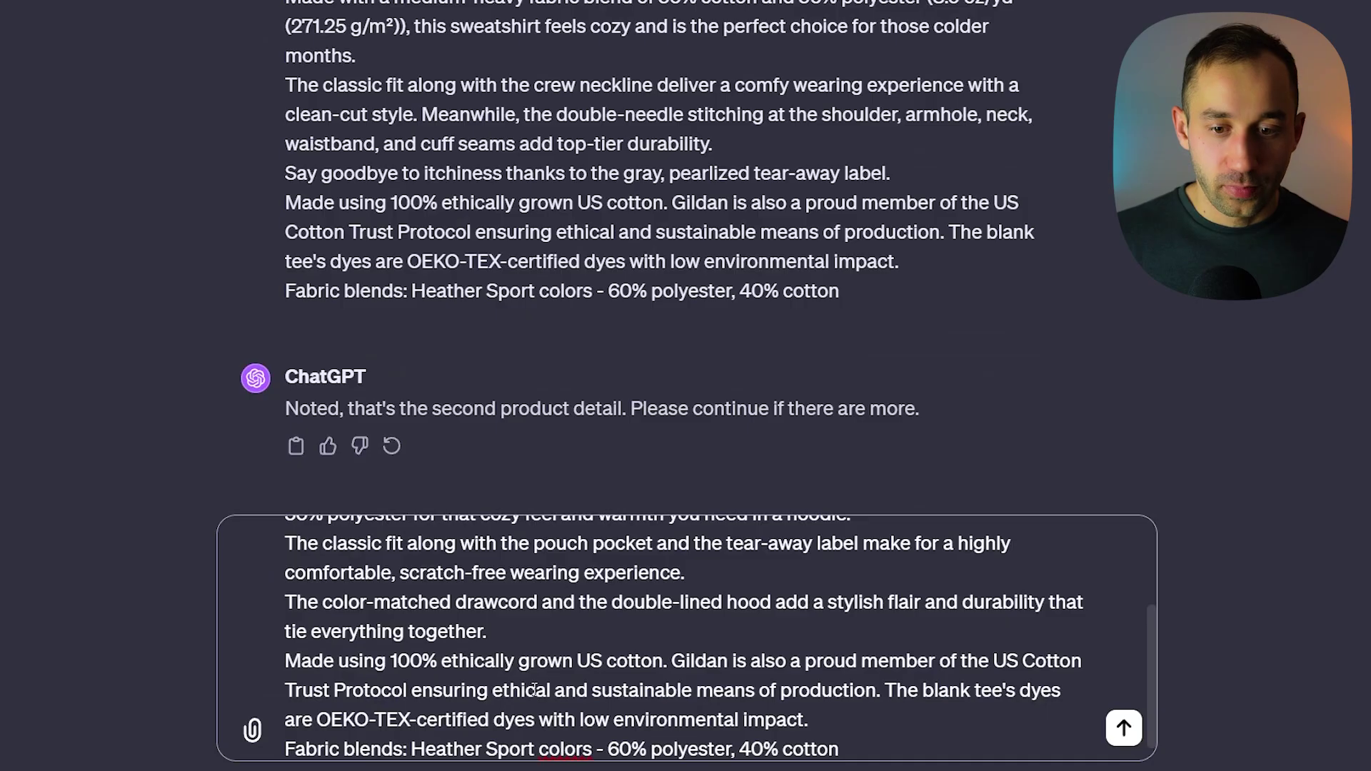
pyautogui.scroll(3, 534, 683)
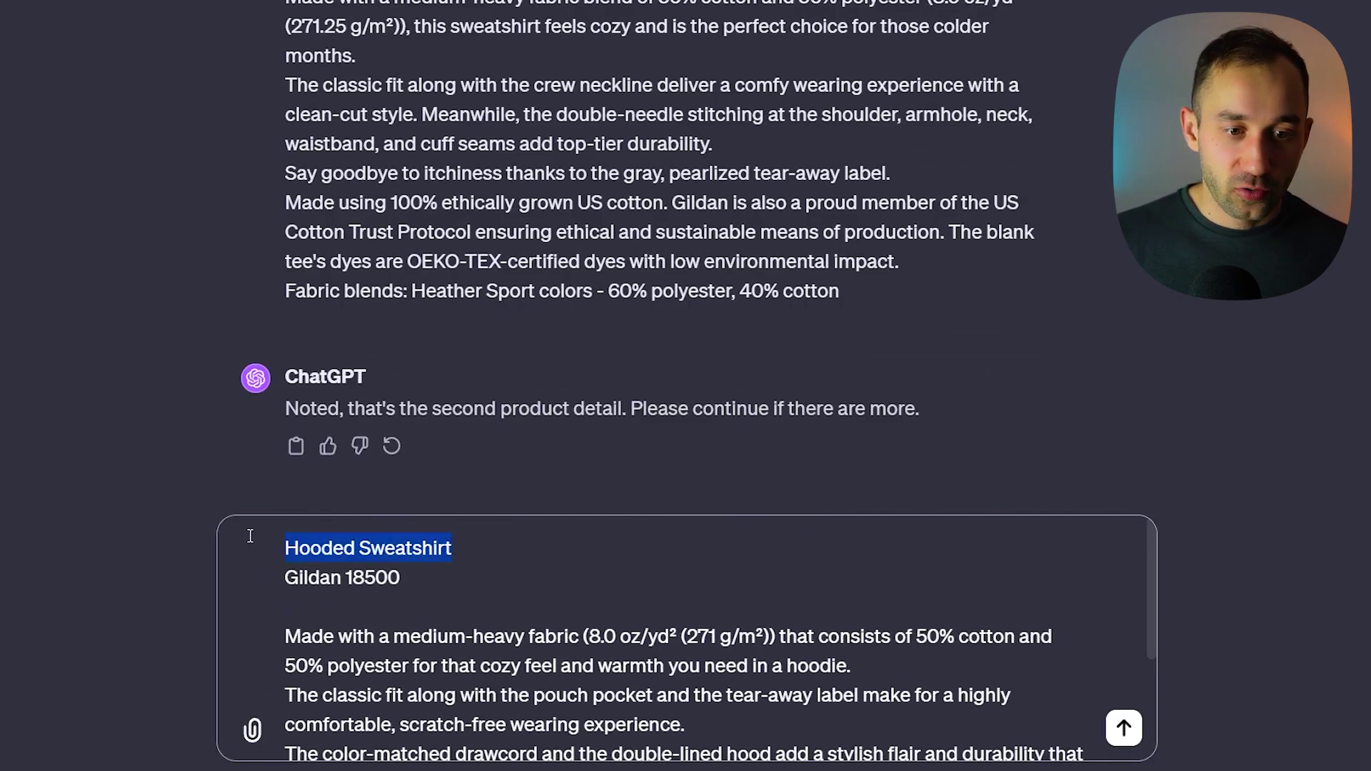
# Send the hoodie details renamed 'Hoodie', then paste the Etsy description prompt into the message box
pyautogui.write('Hoodie')
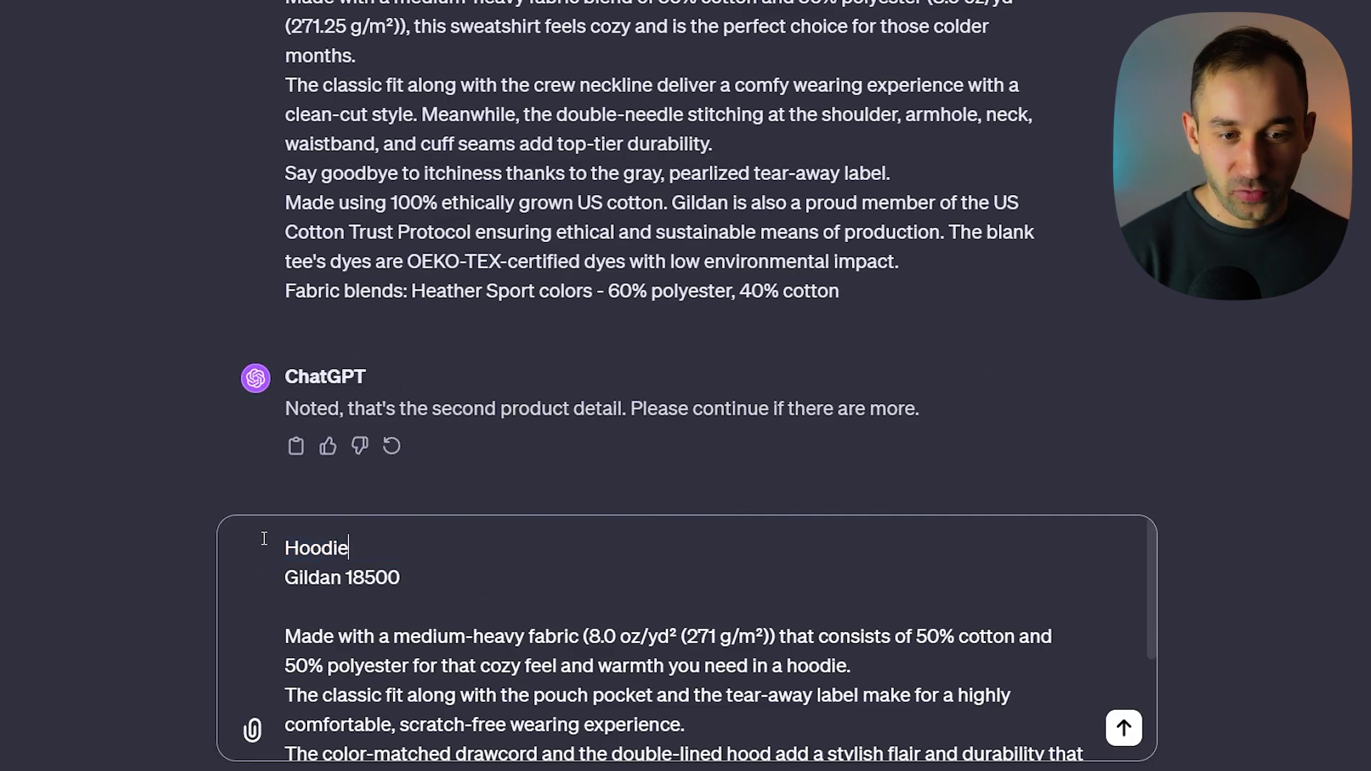
pyautogui.scroll(-5, 264, 538)
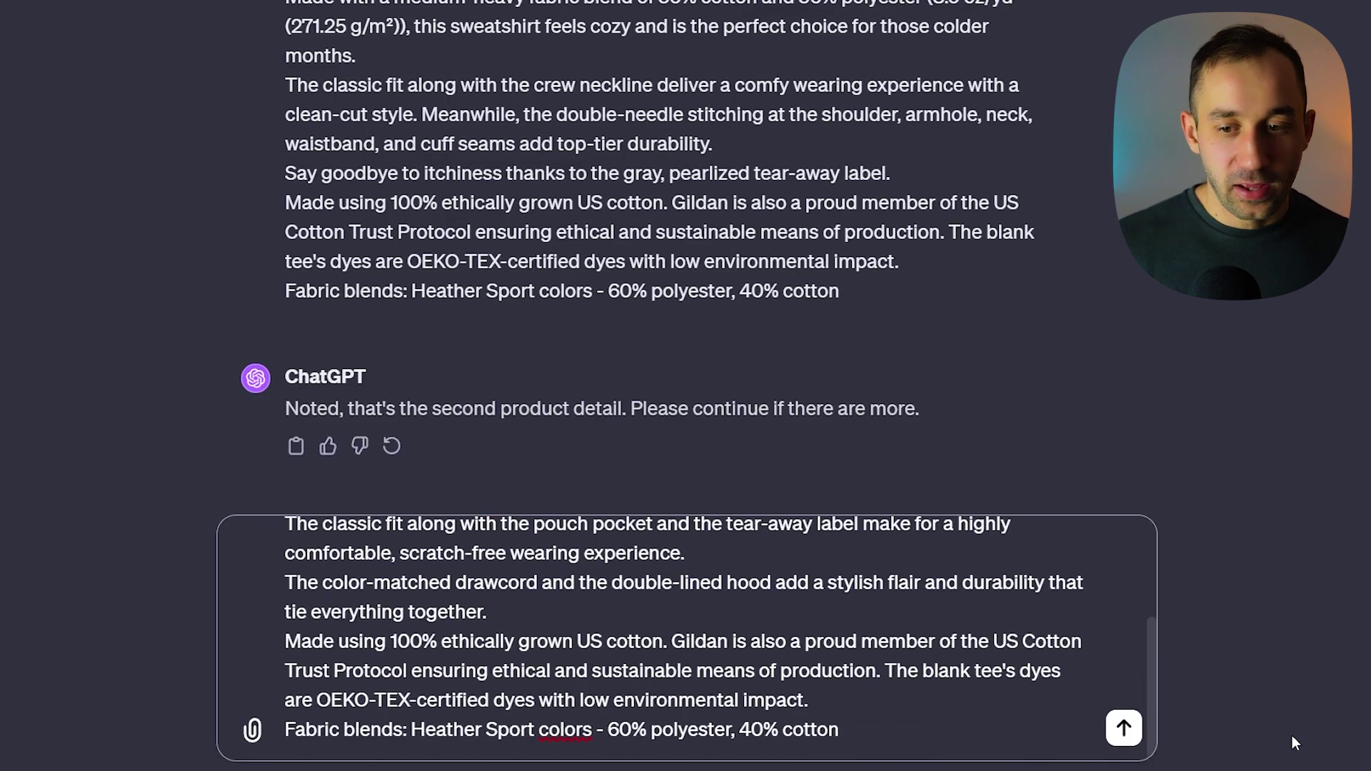
pyautogui.click(1124, 728)
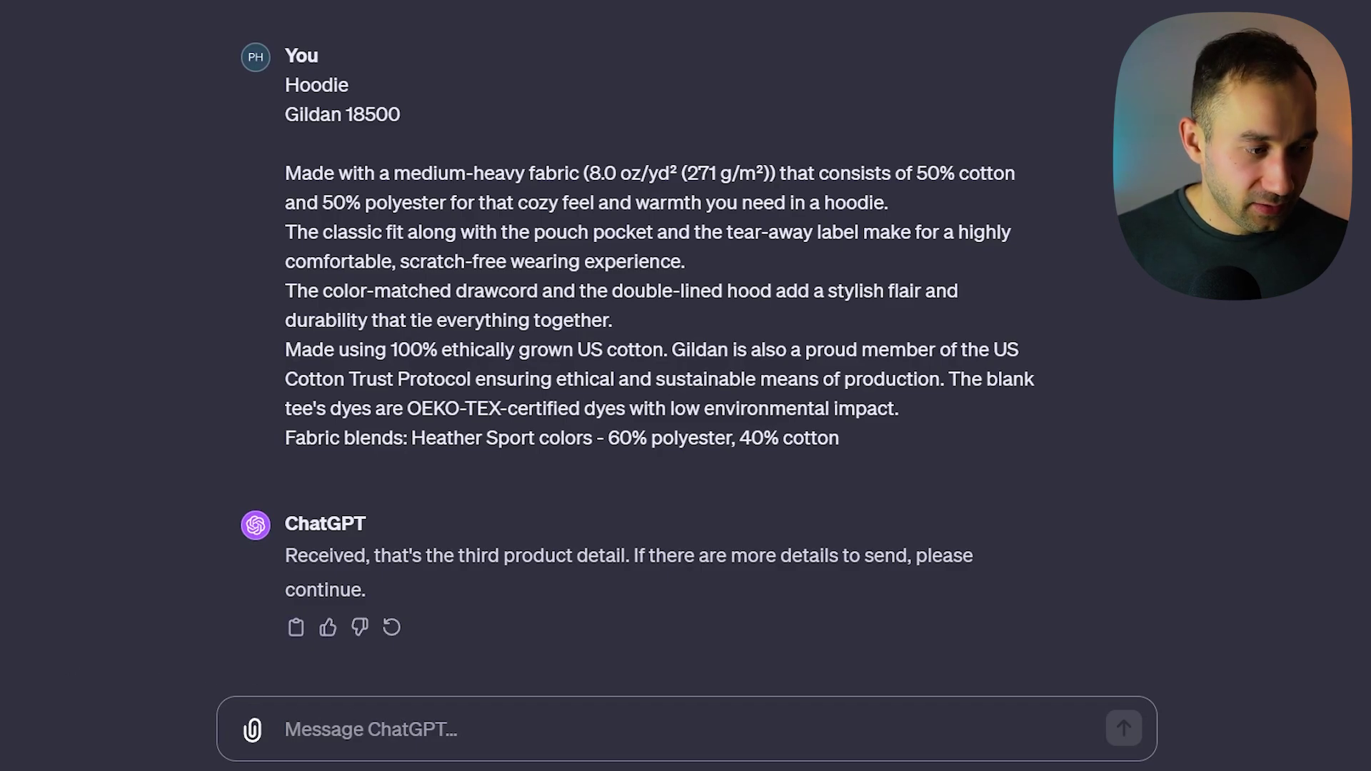
pyautogui.click(350, 710)
pyautogui.write('- Based on this info write a product description for Etsy with emojis and a clear structure for a (niche) design. - Include information that explains that the name on the design is customisable / can be personalized. - Also mention that the items typically get dispatched quickly within 1-3 days. - Mention at the start that the personalized design is available on 3 different products, t-shirt, sweatshirt and hoodie')
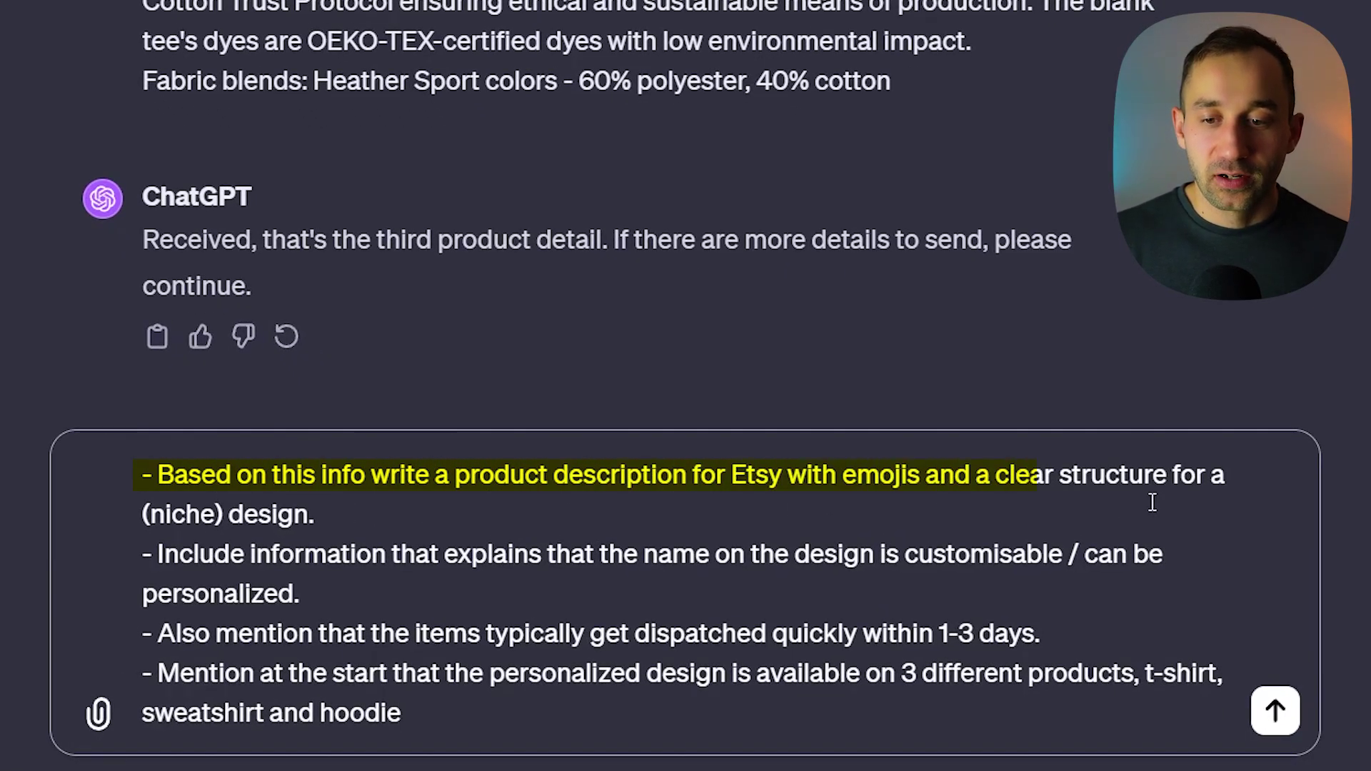
# Replace the '(niche)' placeholder in the prompt with 'Bigfoot'
pyautogui.moveTo(143, 514); pyautogui.dragTo(224, 504)
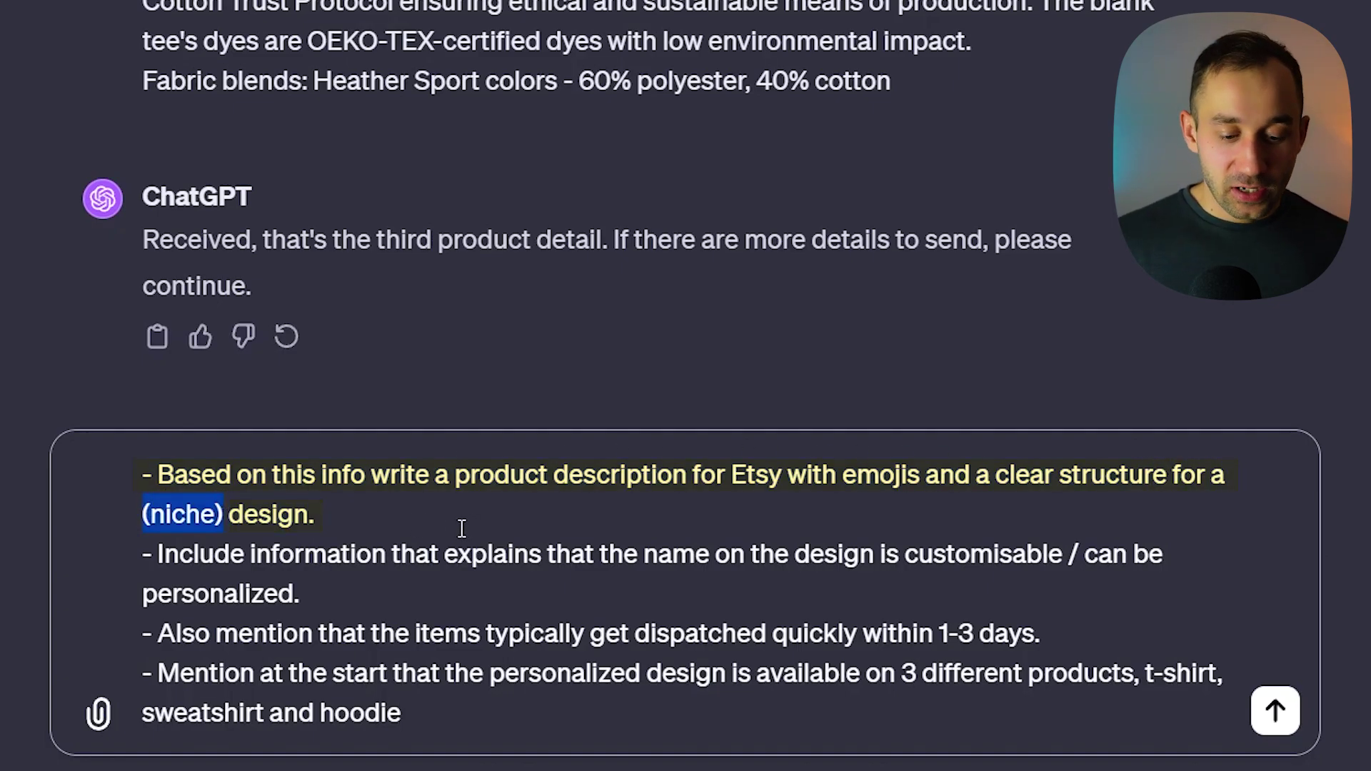
pyautogui.press('BackSpace')
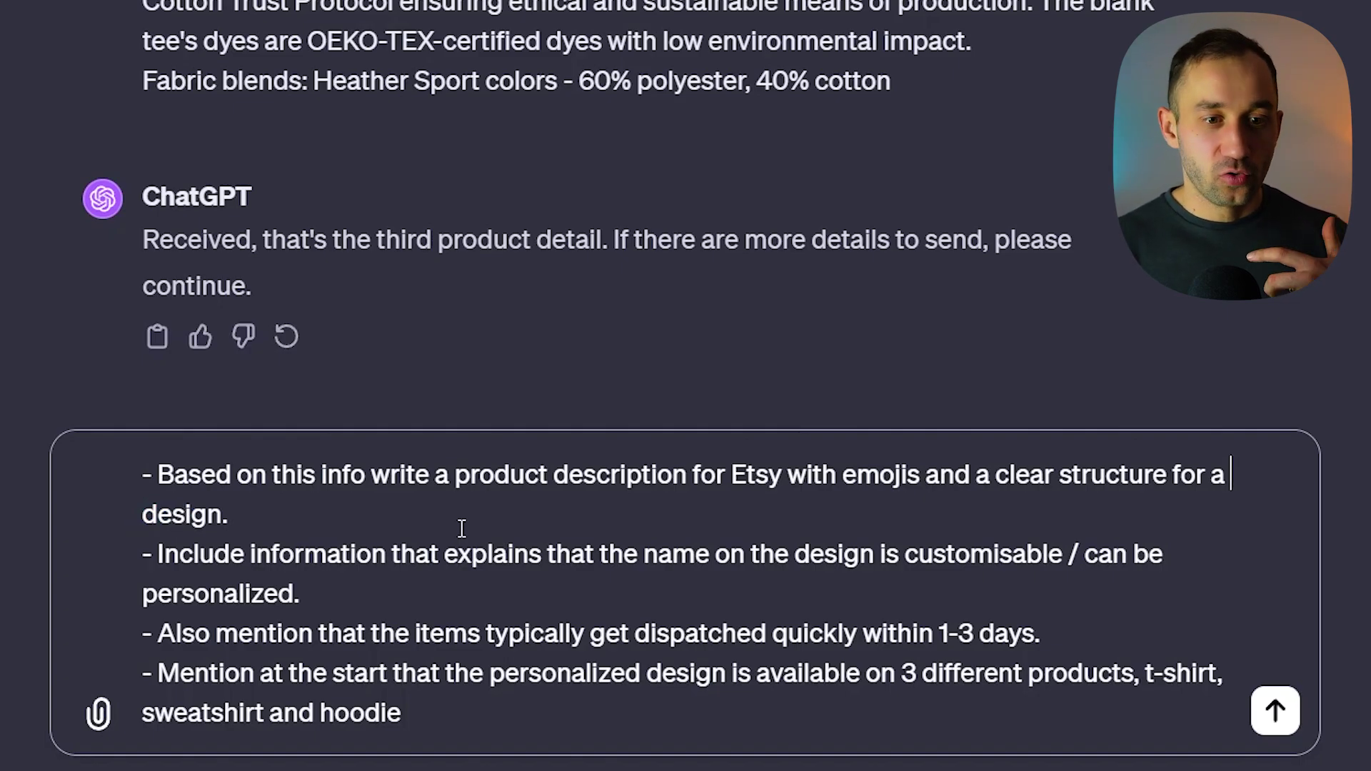
pyautogui.hotkey('ctrl', 'z')
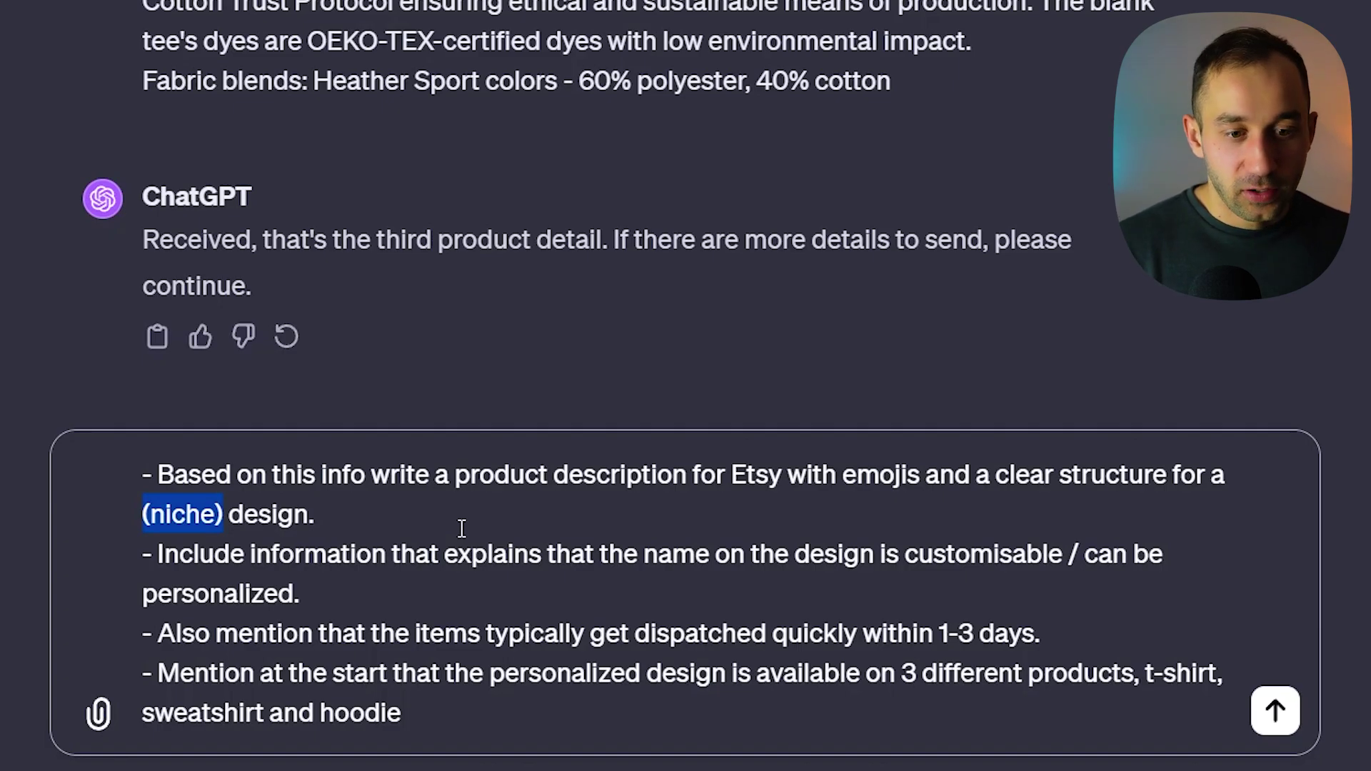
pyautogui.write('Bigfoot')
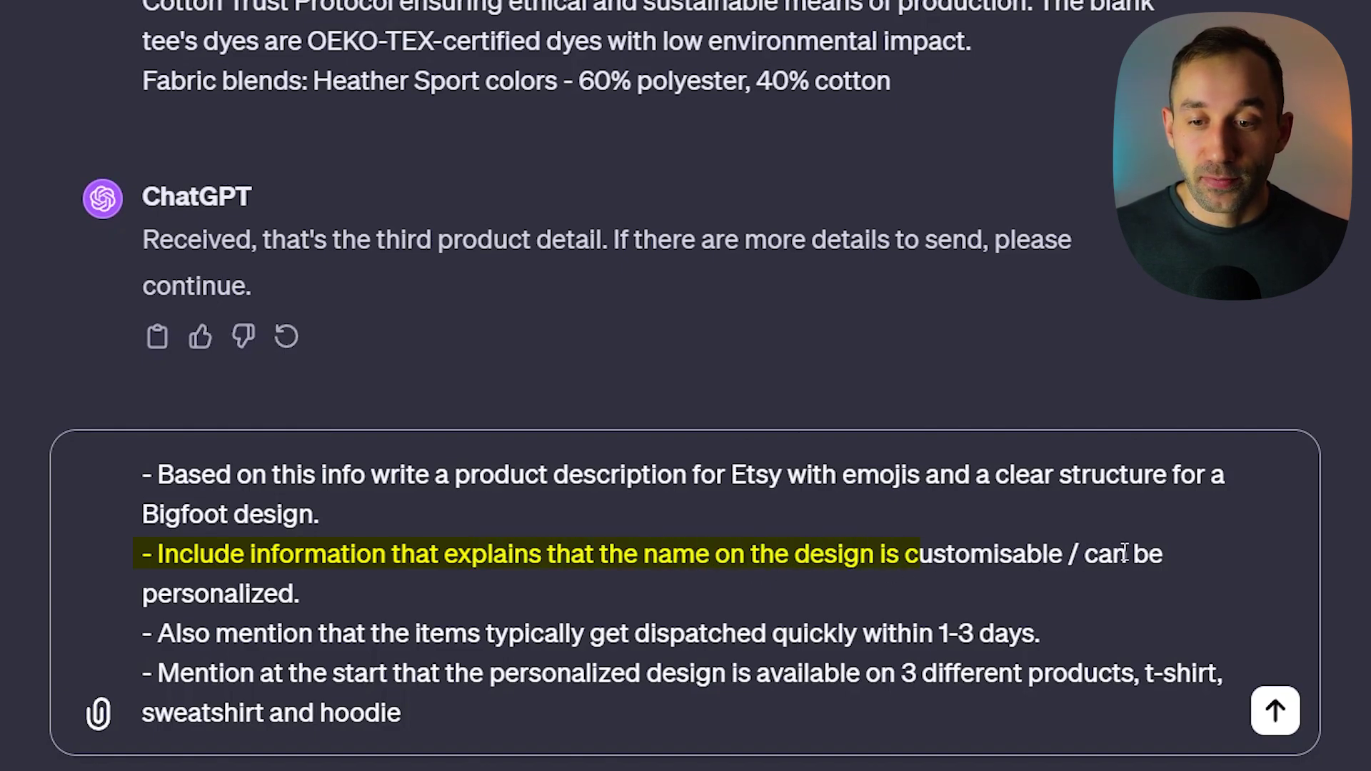
# Review the personalization, dispatch-time and three-product requirements, then send the Etsy description request
pyautogui.moveTo(332, 596); pyautogui.dragTo(141, 573)
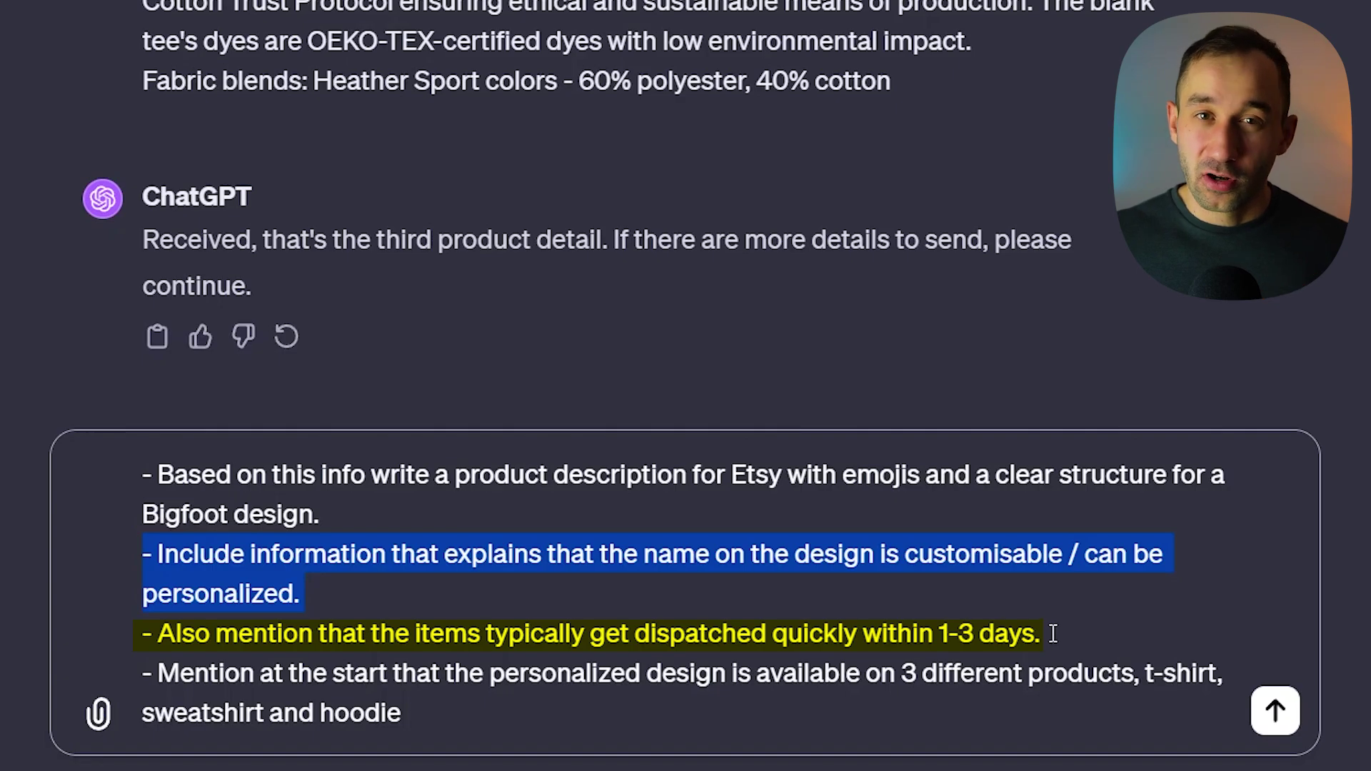
pyautogui.click(956, 633)
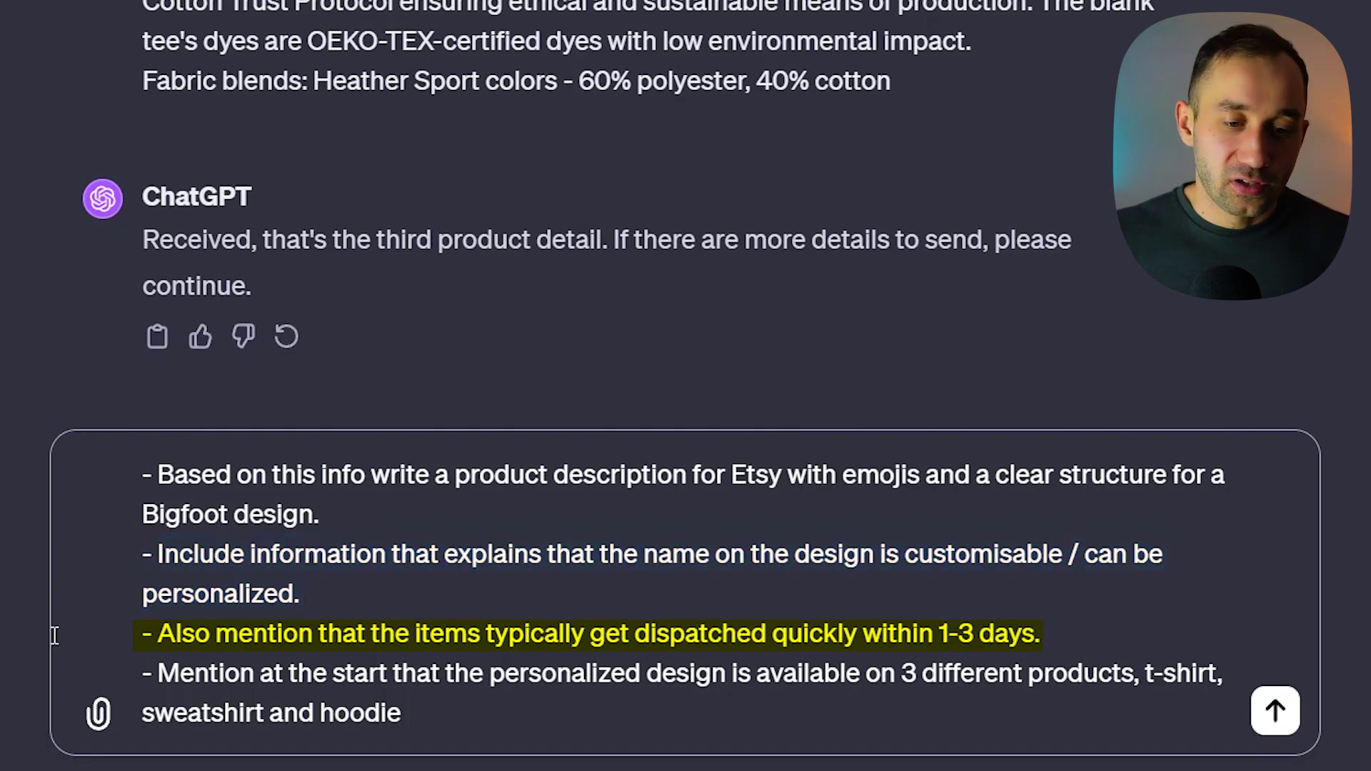
pyautogui.moveTo(142, 633); pyautogui.dragTo(264, 631)
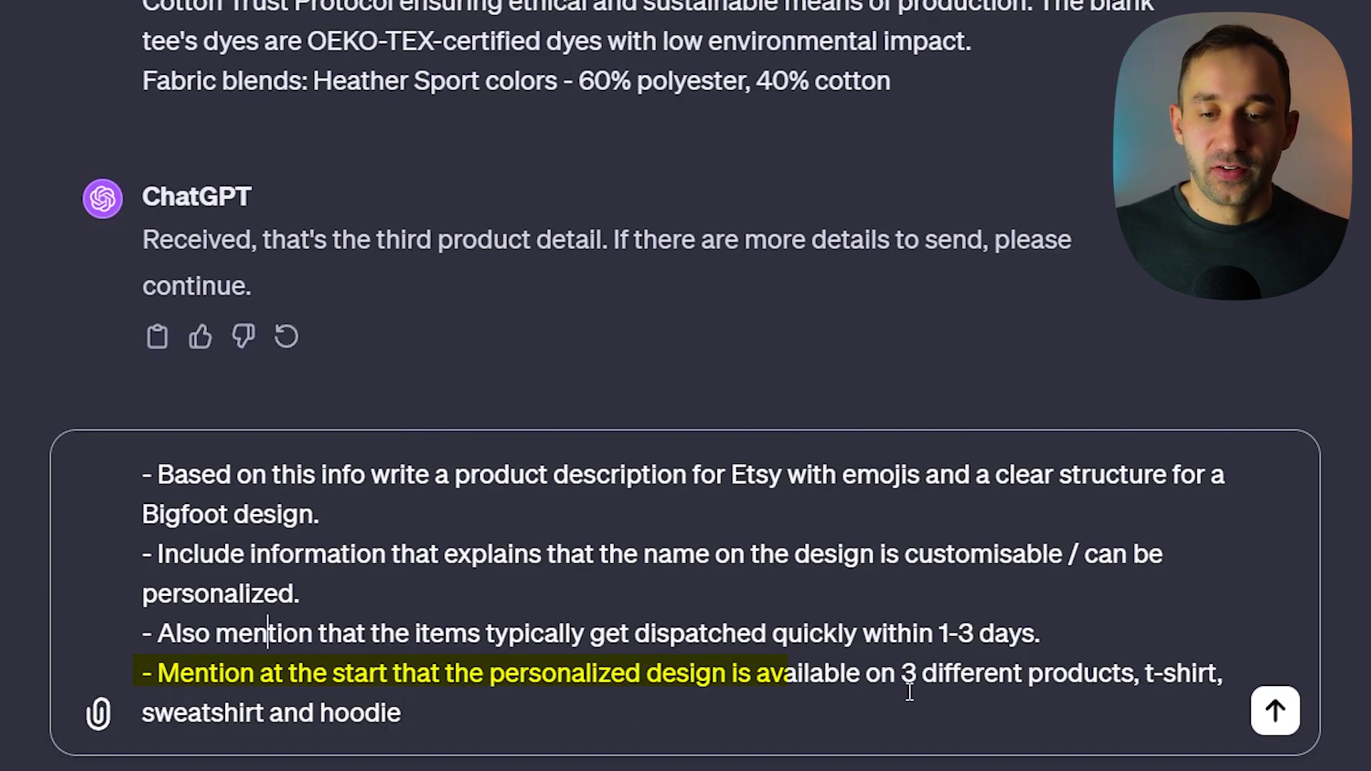
pyautogui.moveTo(460, 712); pyautogui.dragTo(841, 656)
pyautogui.click(864, 696)
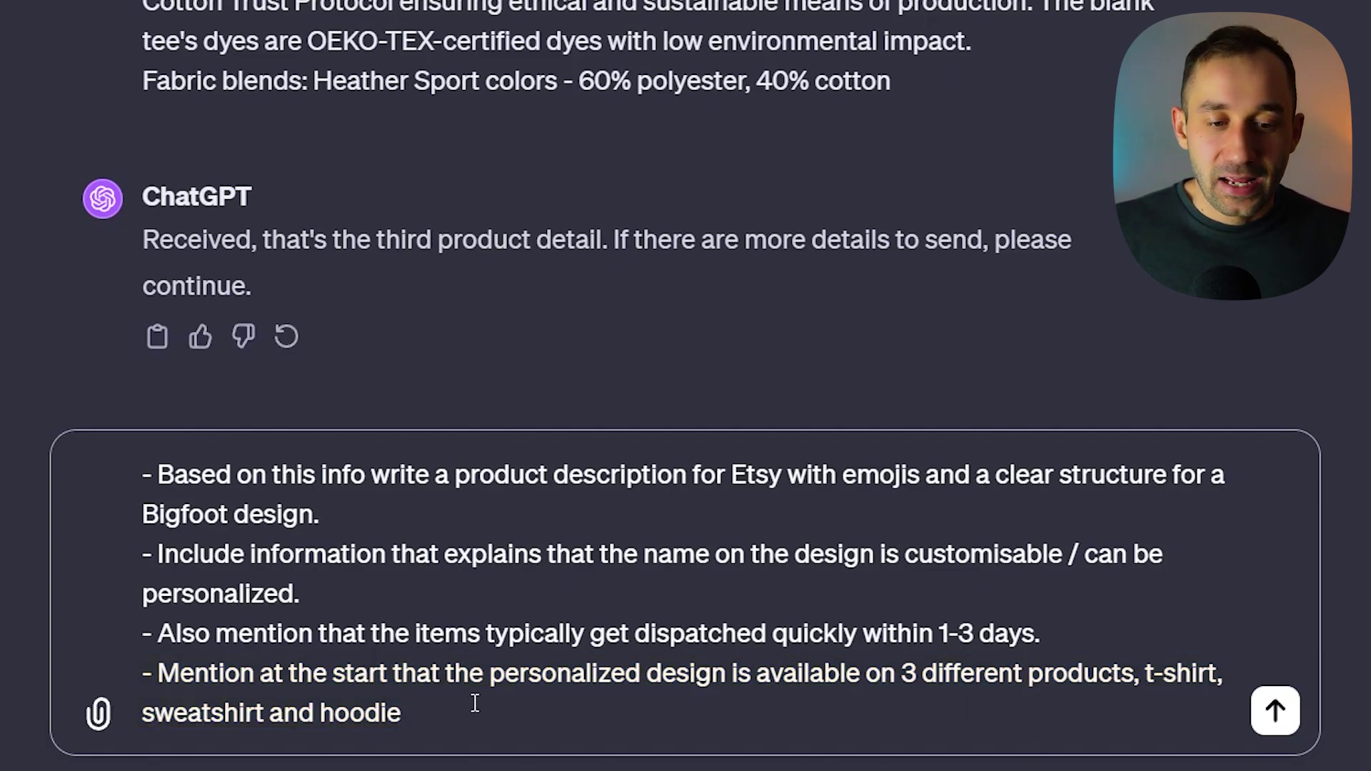
pyautogui.click(1276, 711)
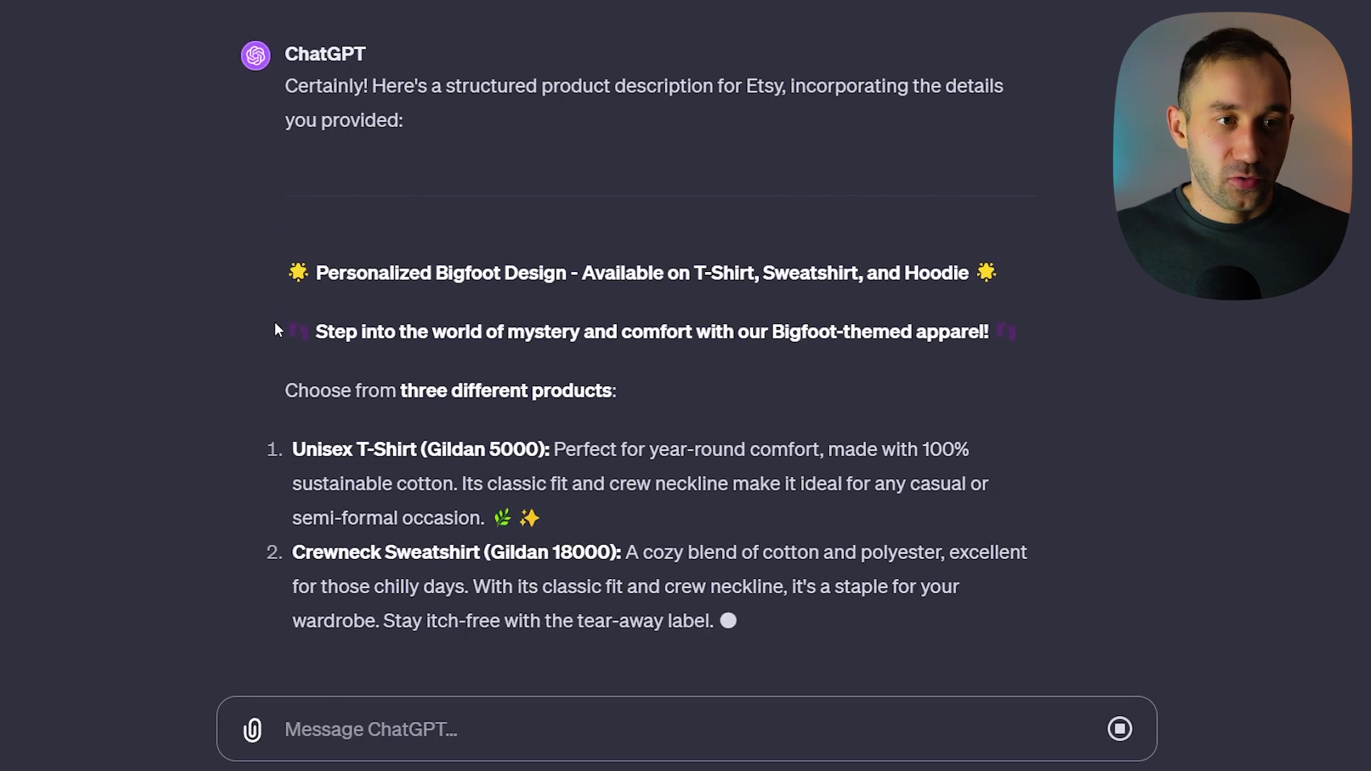
pyautogui.scroll(3, 630, 480)
pyautogui.scroll(-2, 423, 475)
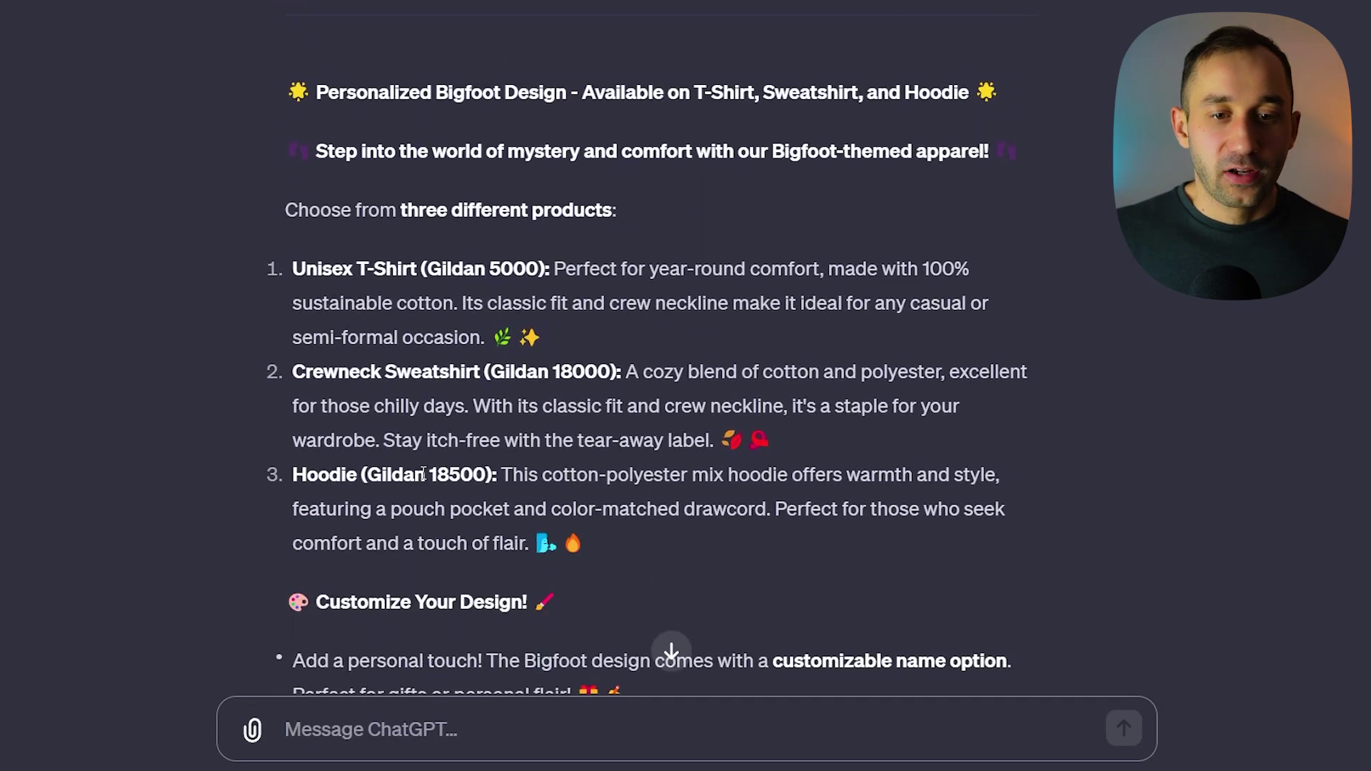
pyautogui.scroll(-5, 618, 413)
pyautogui.scroll(7, 619, 457)
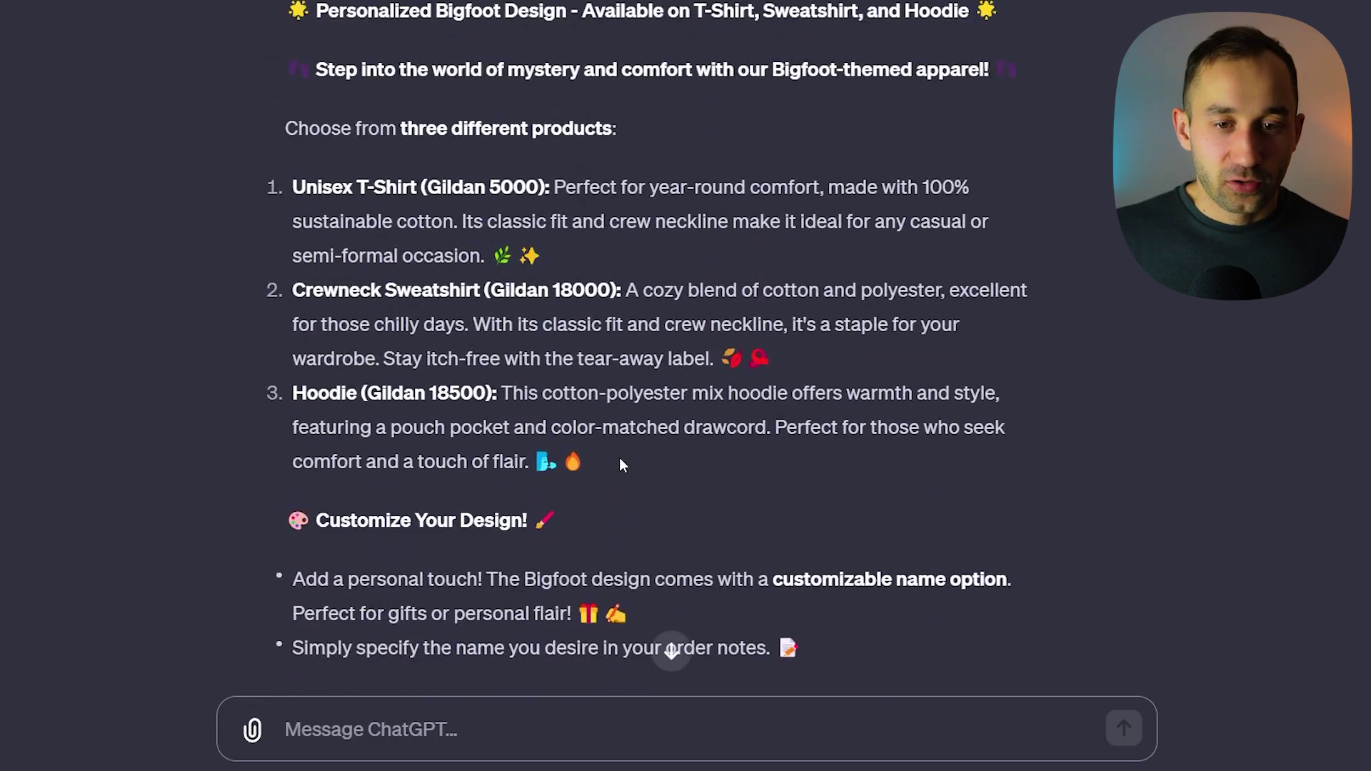
pyautogui.scroll(-1, 466, 328)
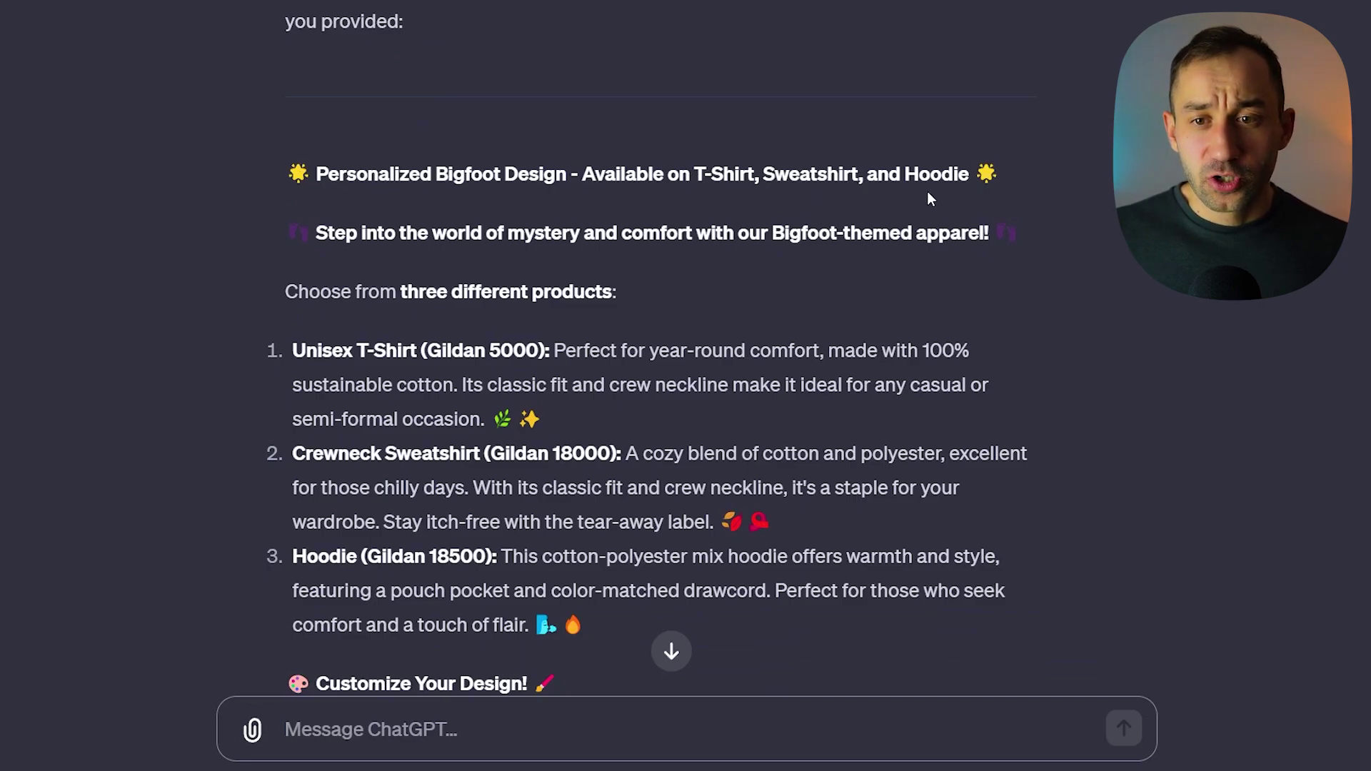
pyautogui.scroll(-1, 371, 288)
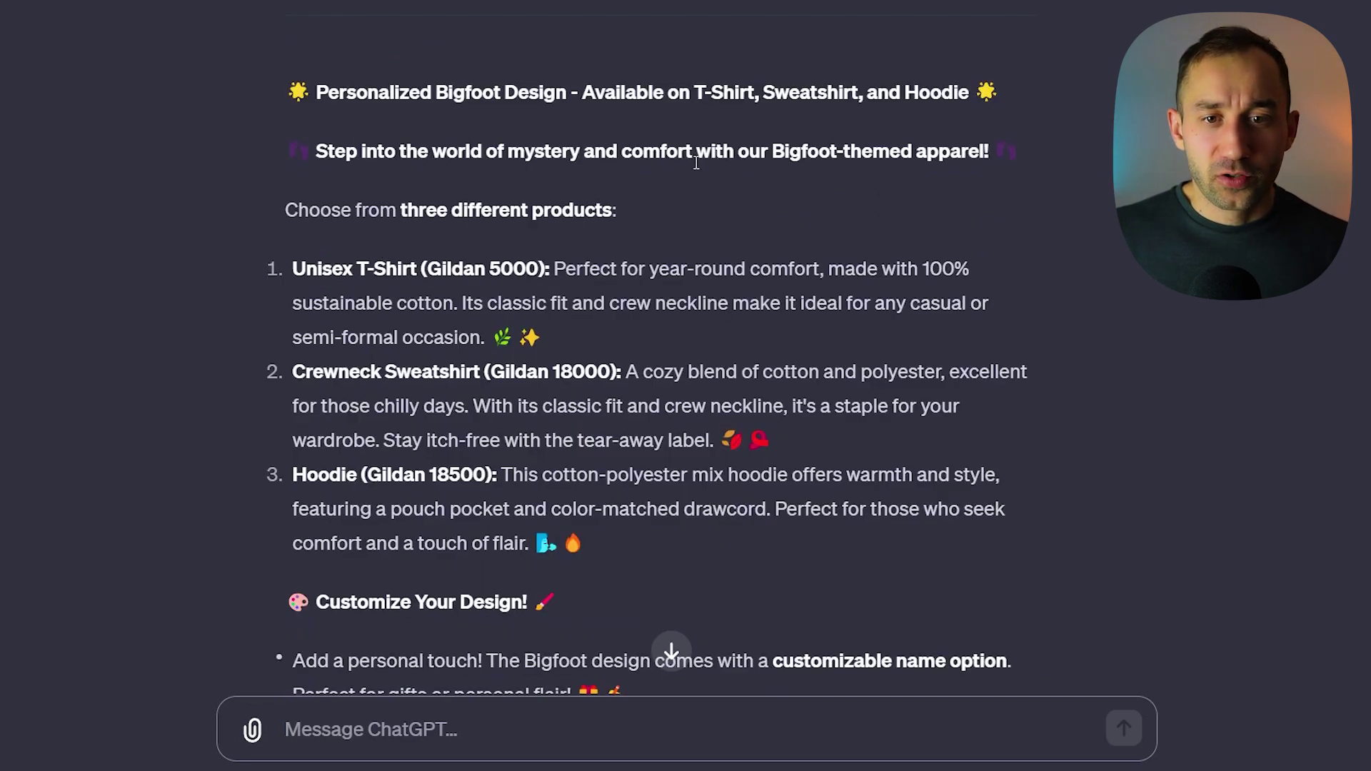
pyautogui.scroll(-1, 414, 229)
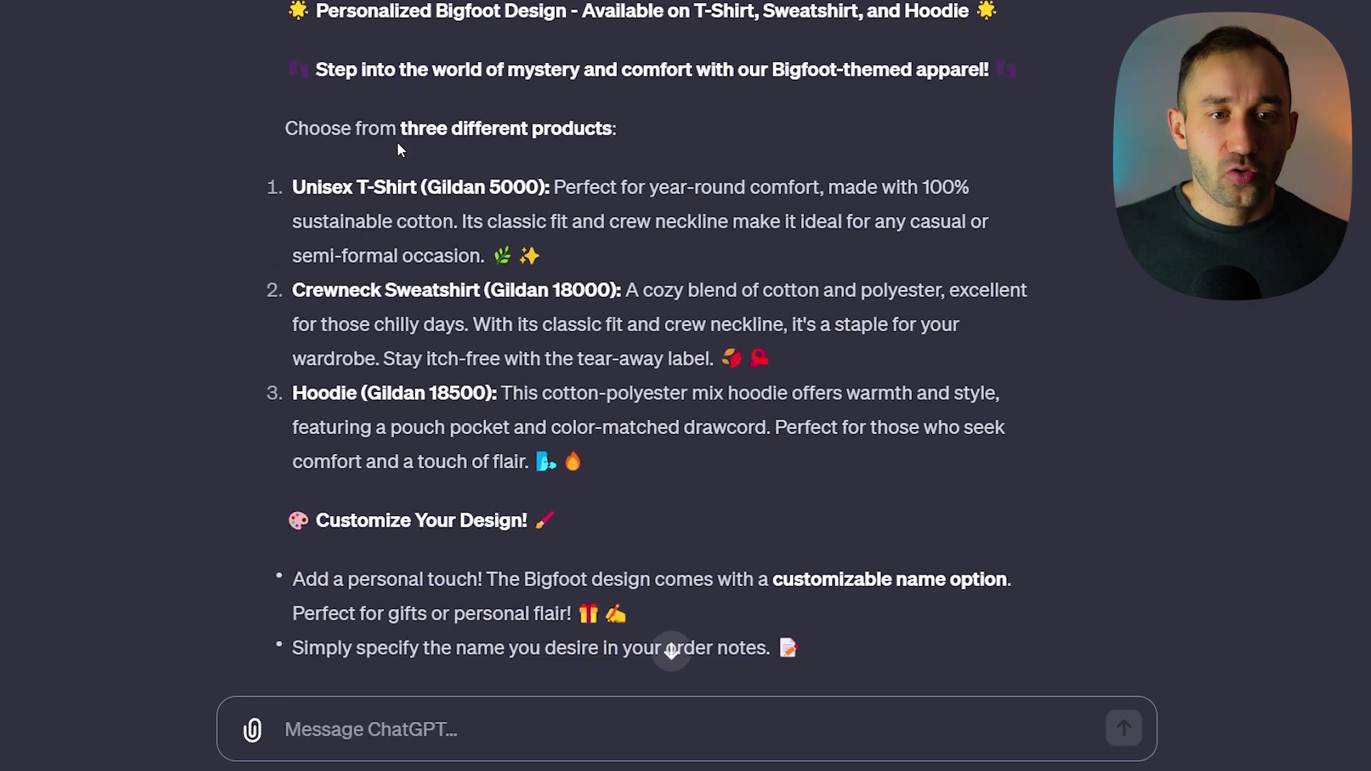
pyautogui.scroll(-1, 599, 146)
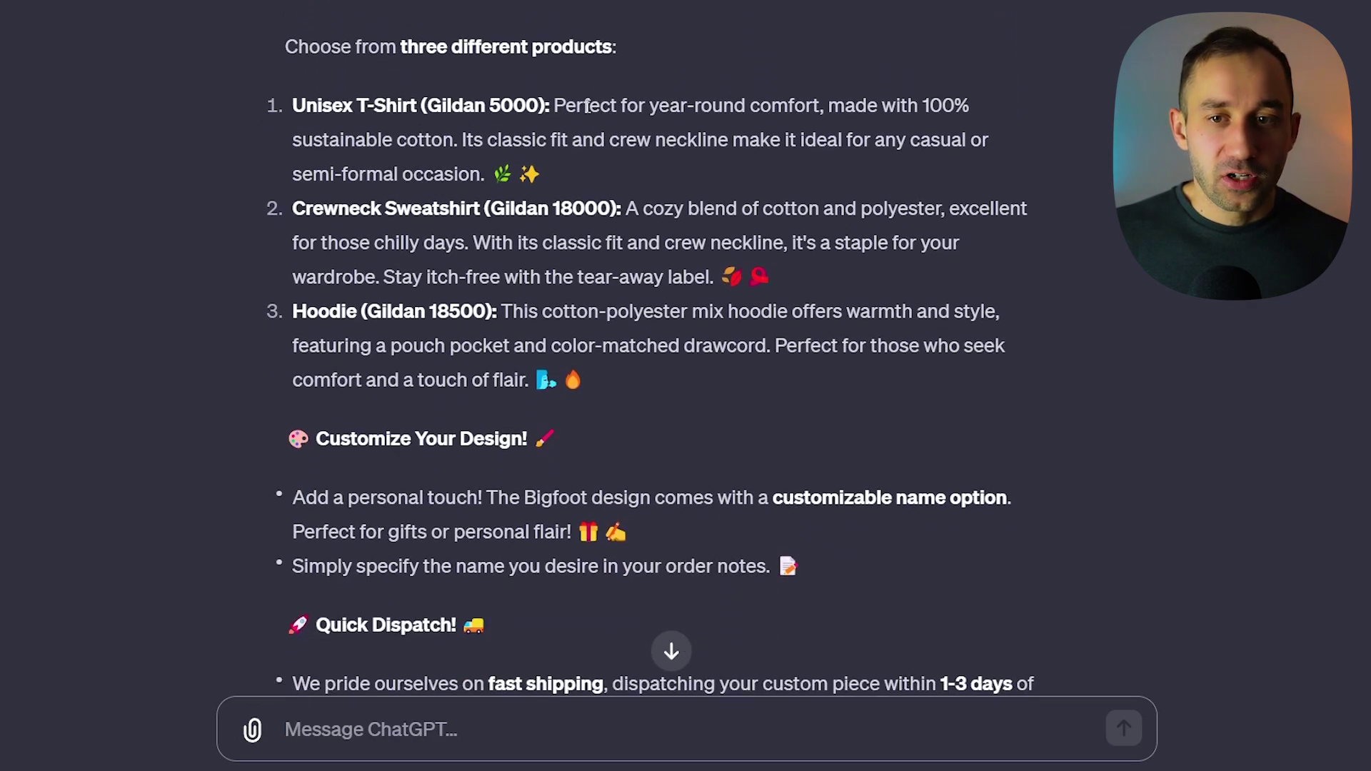
pyautogui.scroll(-1, 535, 158)
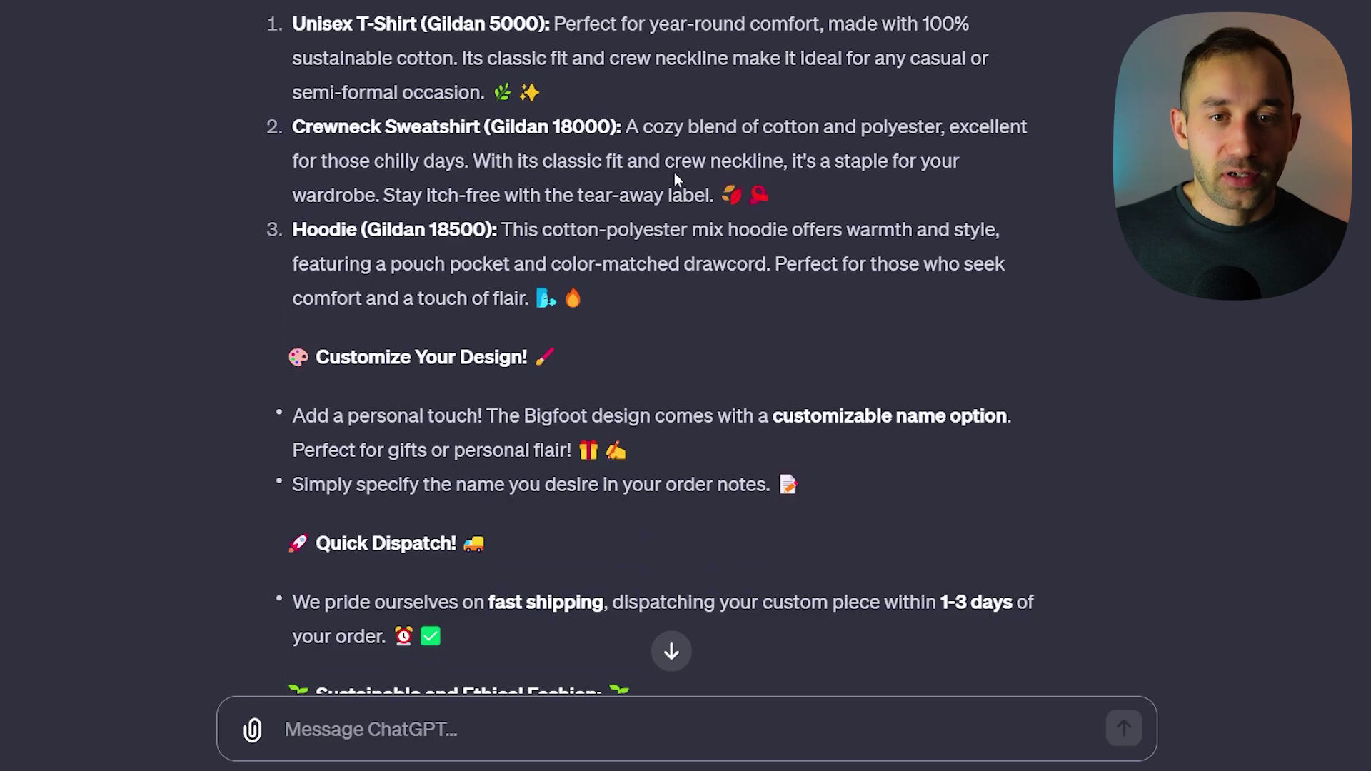
pyautogui.scroll(-1, 643, 190)
pyautogui.scroll(-1, 500, 228)
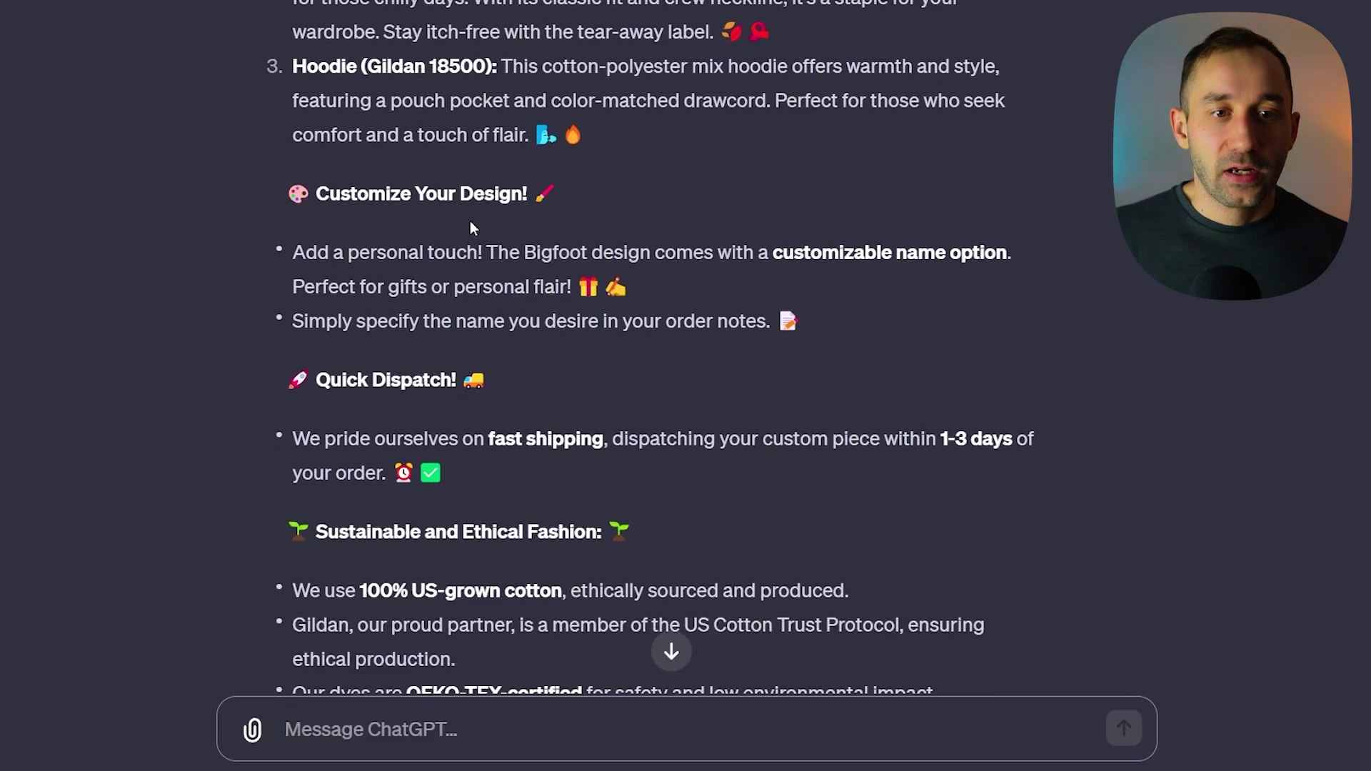
pyautogui.scroll(-2, 500, 292)
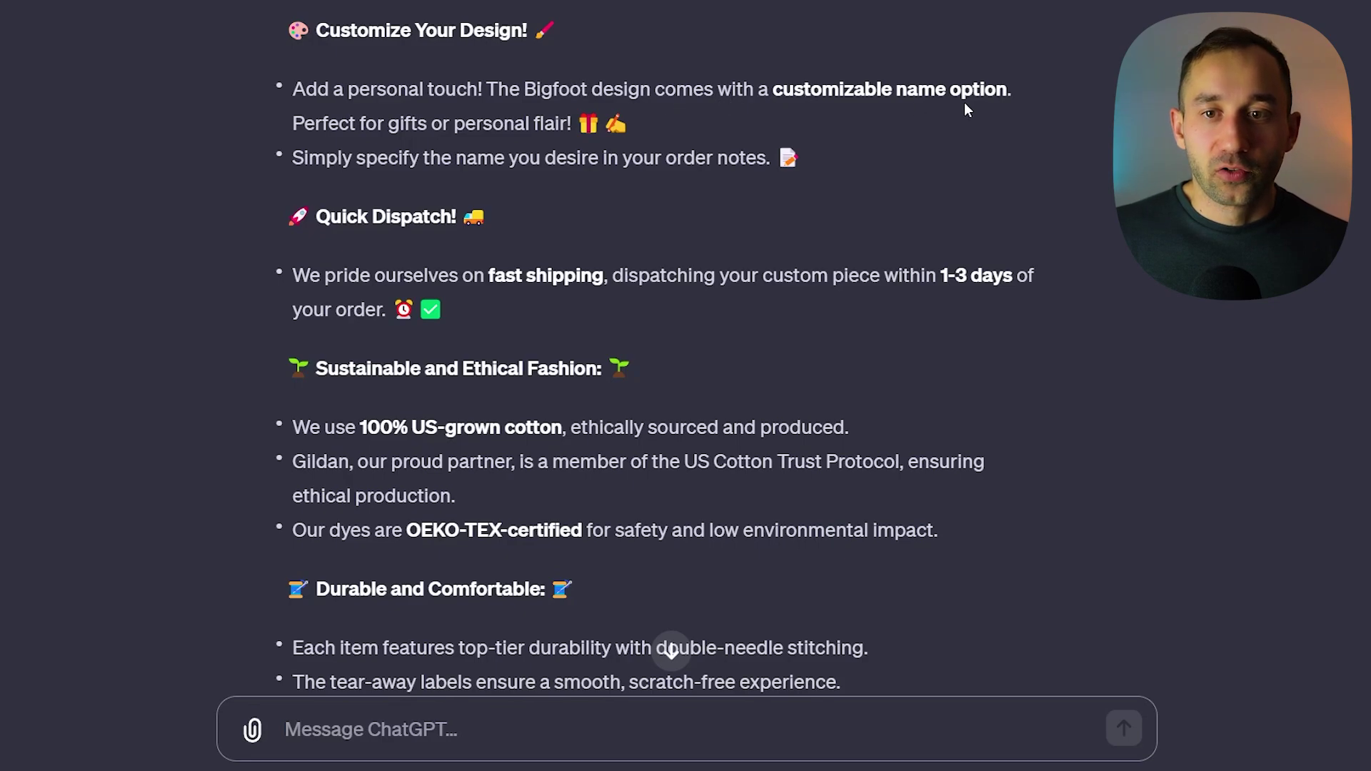
pyautogui.scroll(-1, 490, 142)
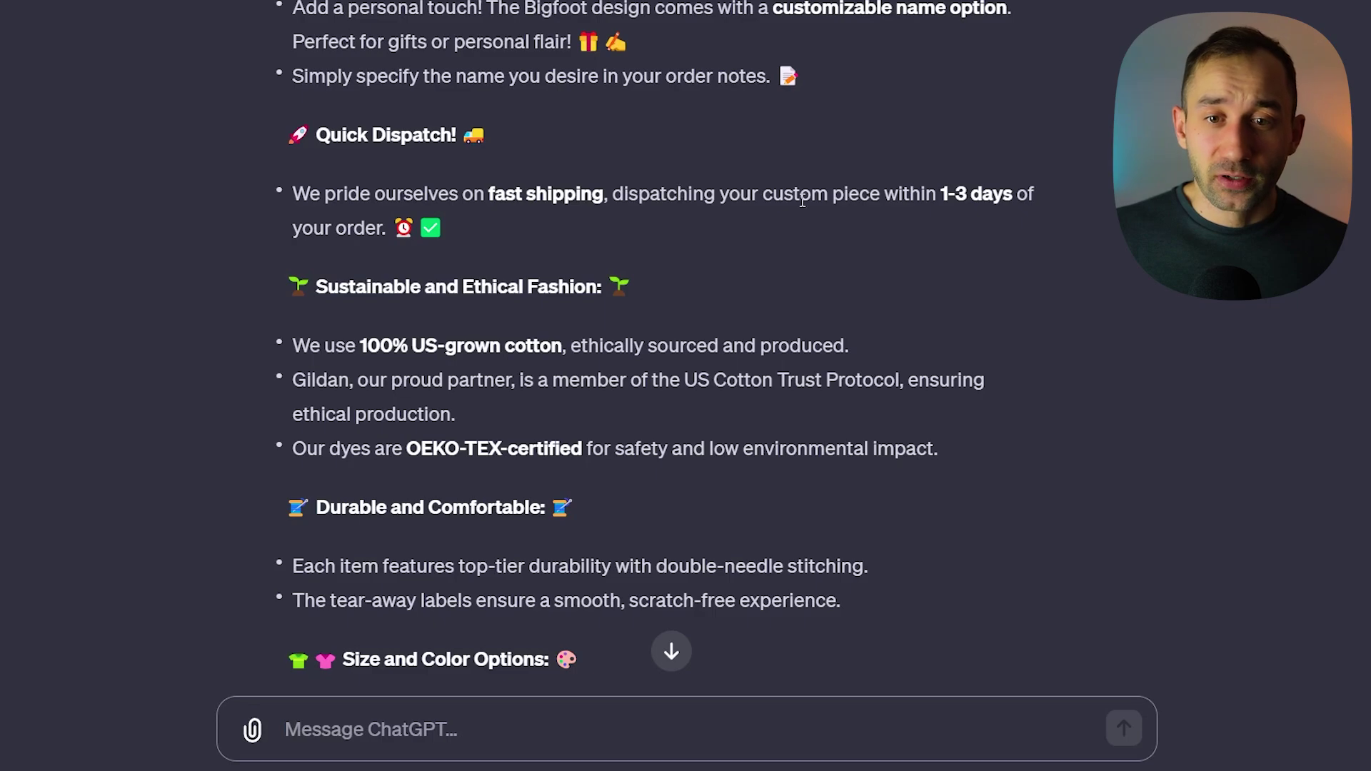
pyautogui.scroll(-1, 843, 221)
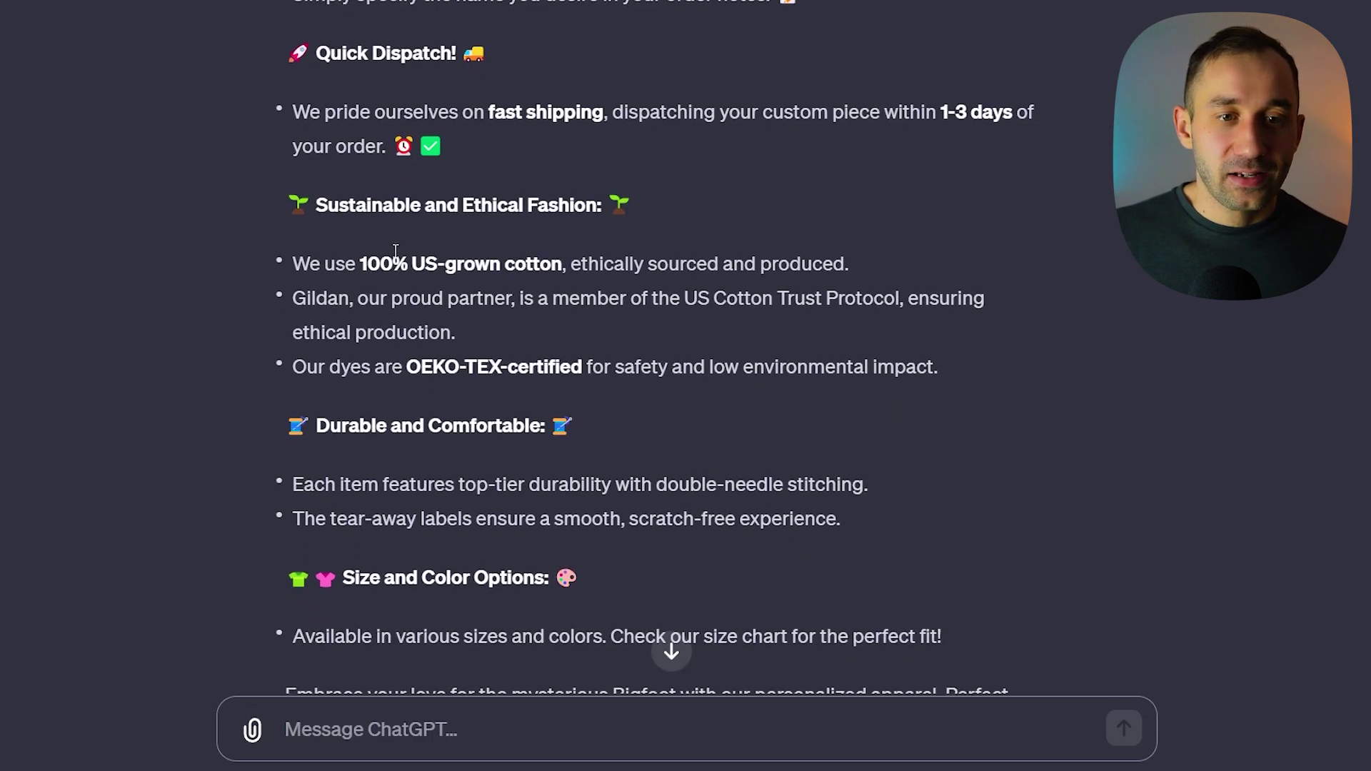
pyautogui.scroll(-1, 497, 217)
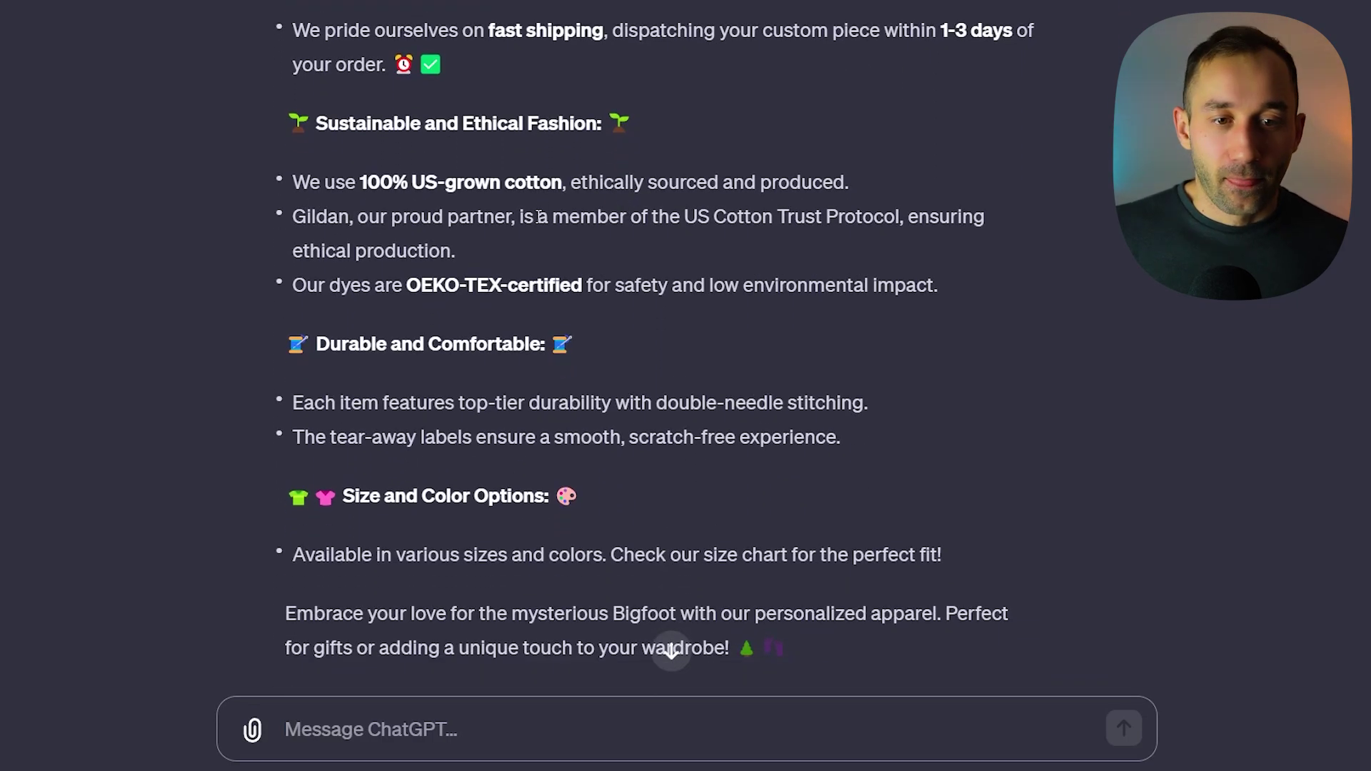
pyautogui.scroll(-2, 538, 216)
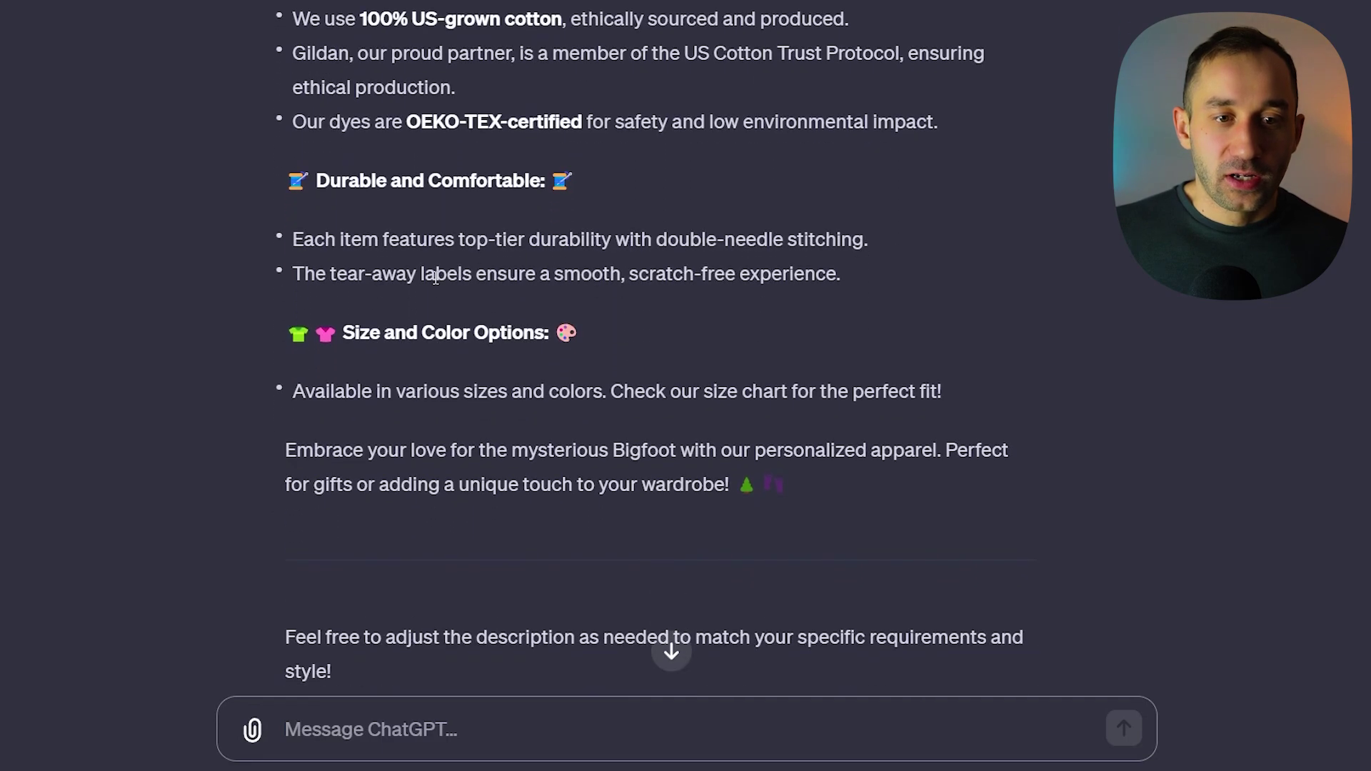
pyautogui.scroll(-1, 435, 277)
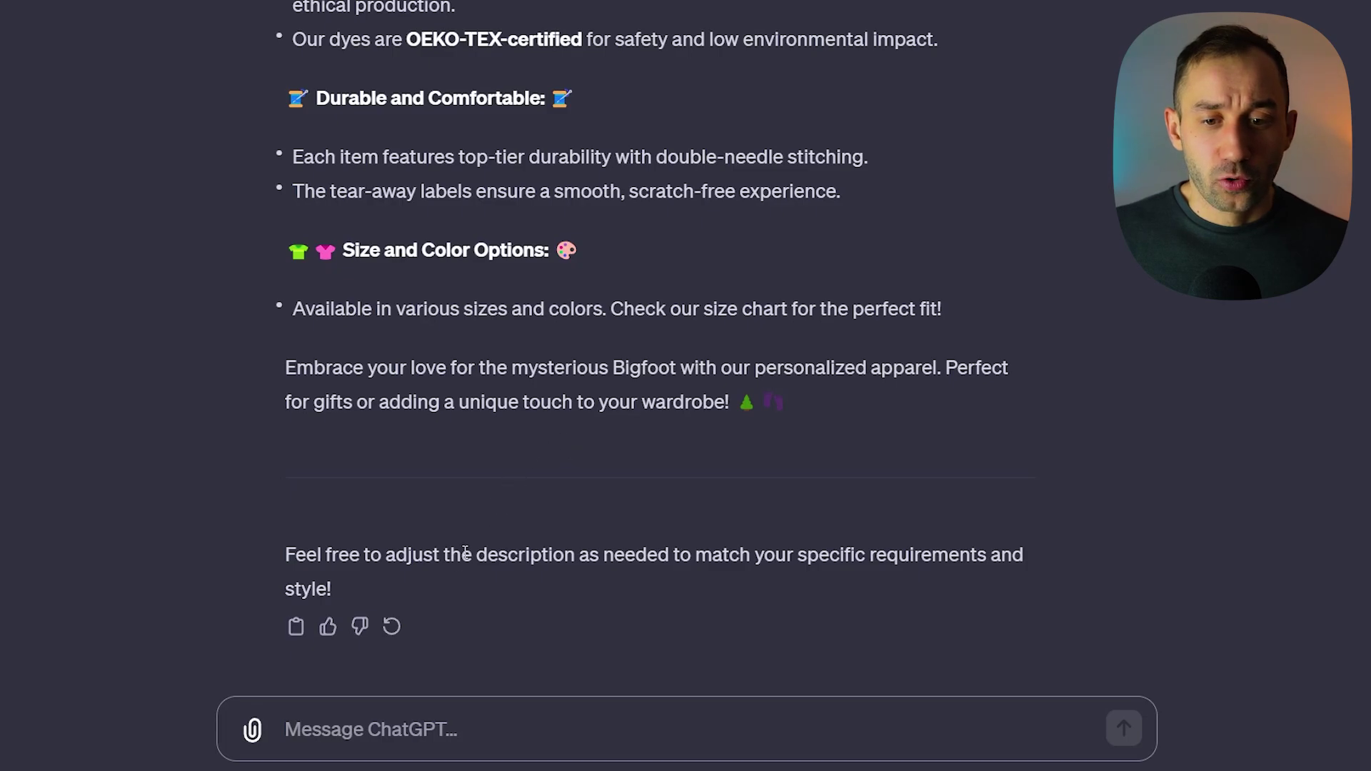
pyautogui.scroll(8, 591, 600)
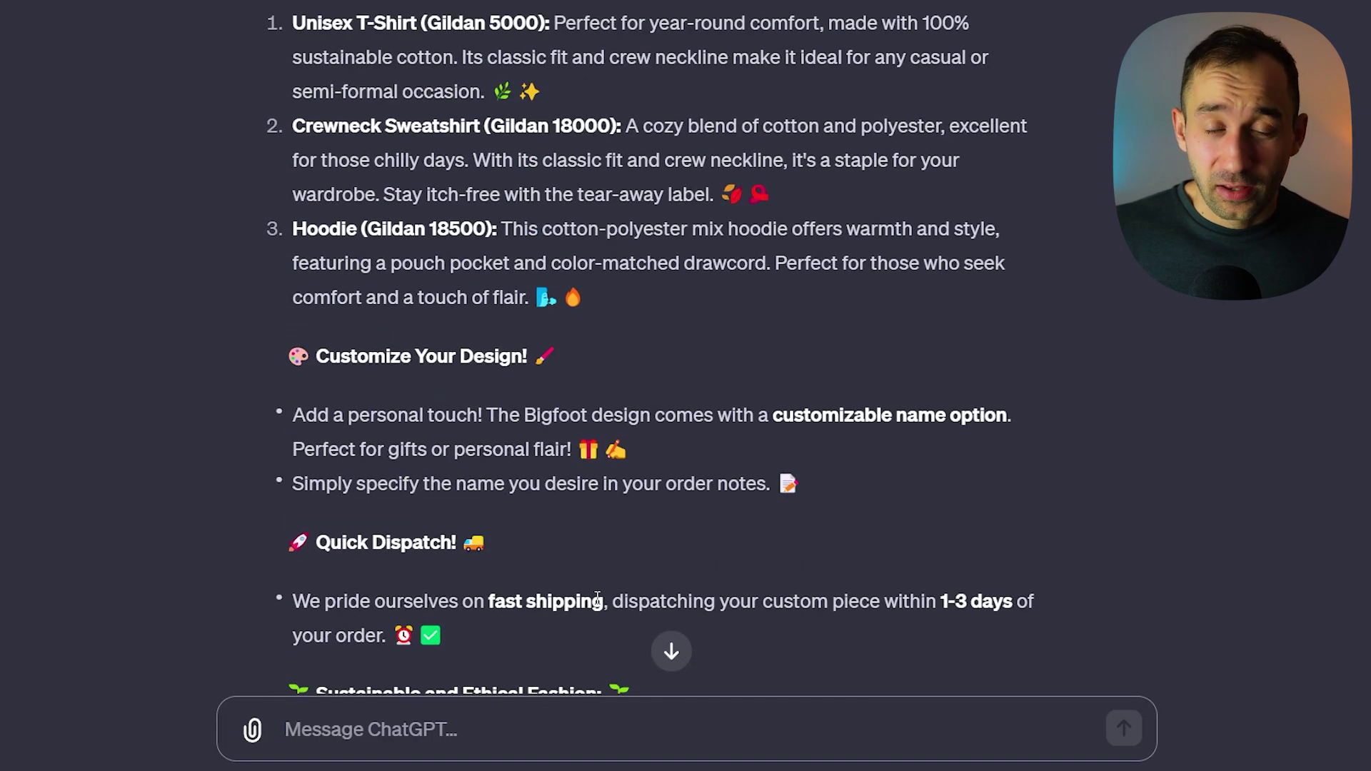
pyautogui.scroll(4, 605, 543)
pyautogui.scroll(-15, 589, 534)
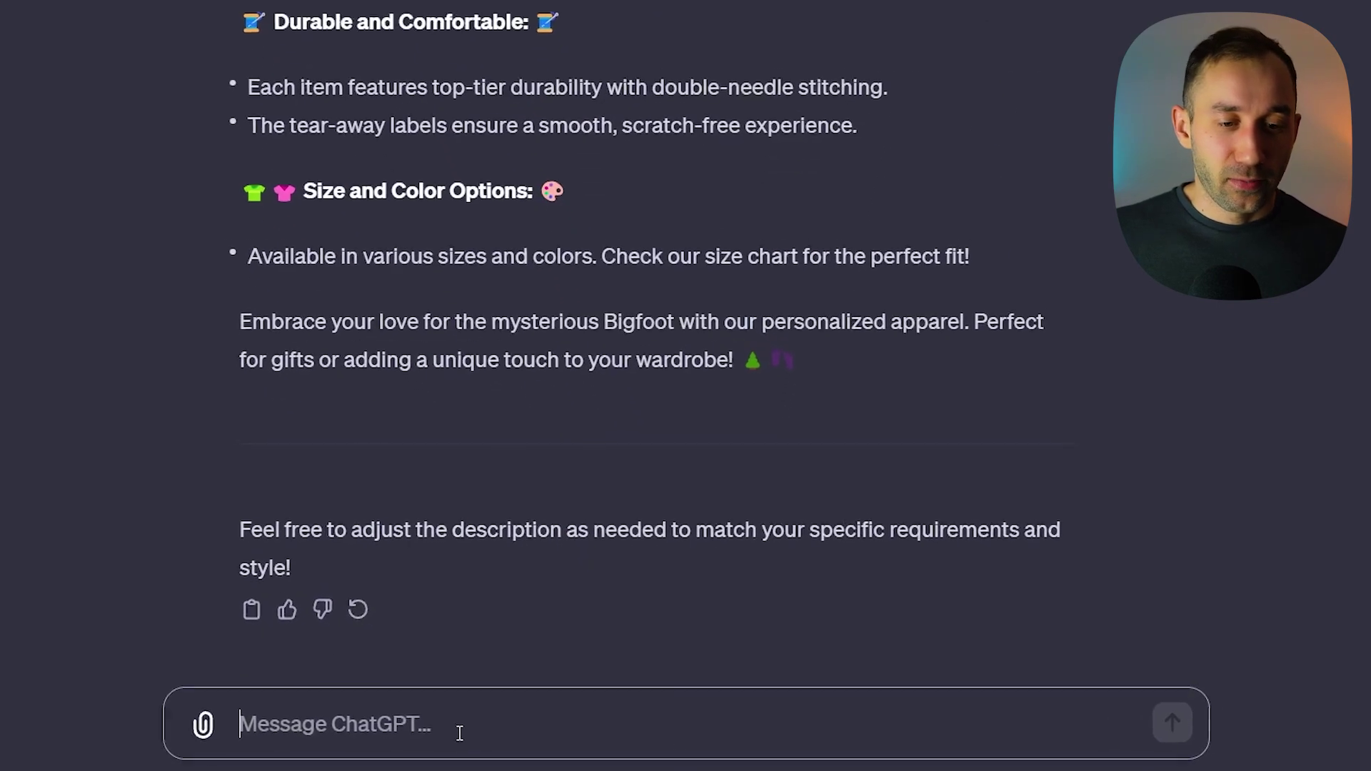
# Ask ChatGPT to 'rewrite this in a different structure and layout'
pyautogui.write('re')
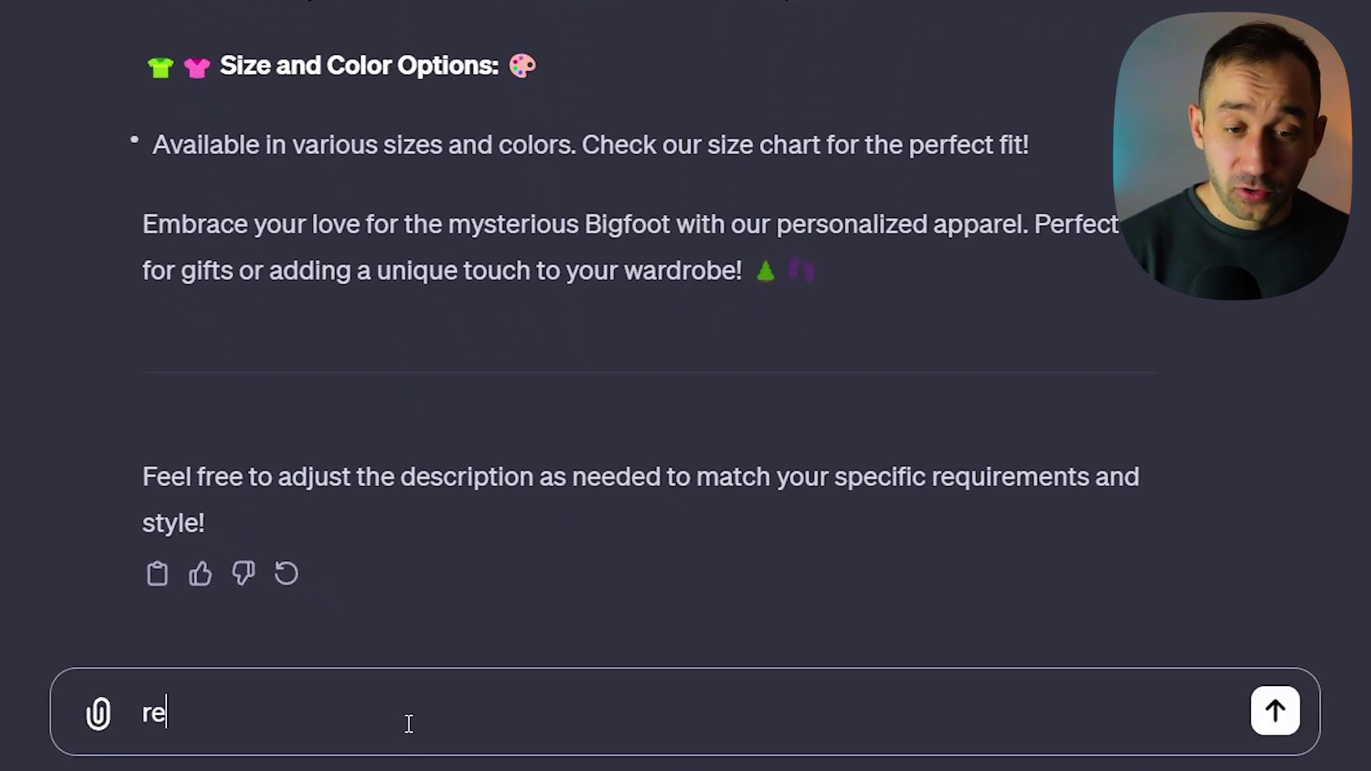
pyautogui.write('write this i')
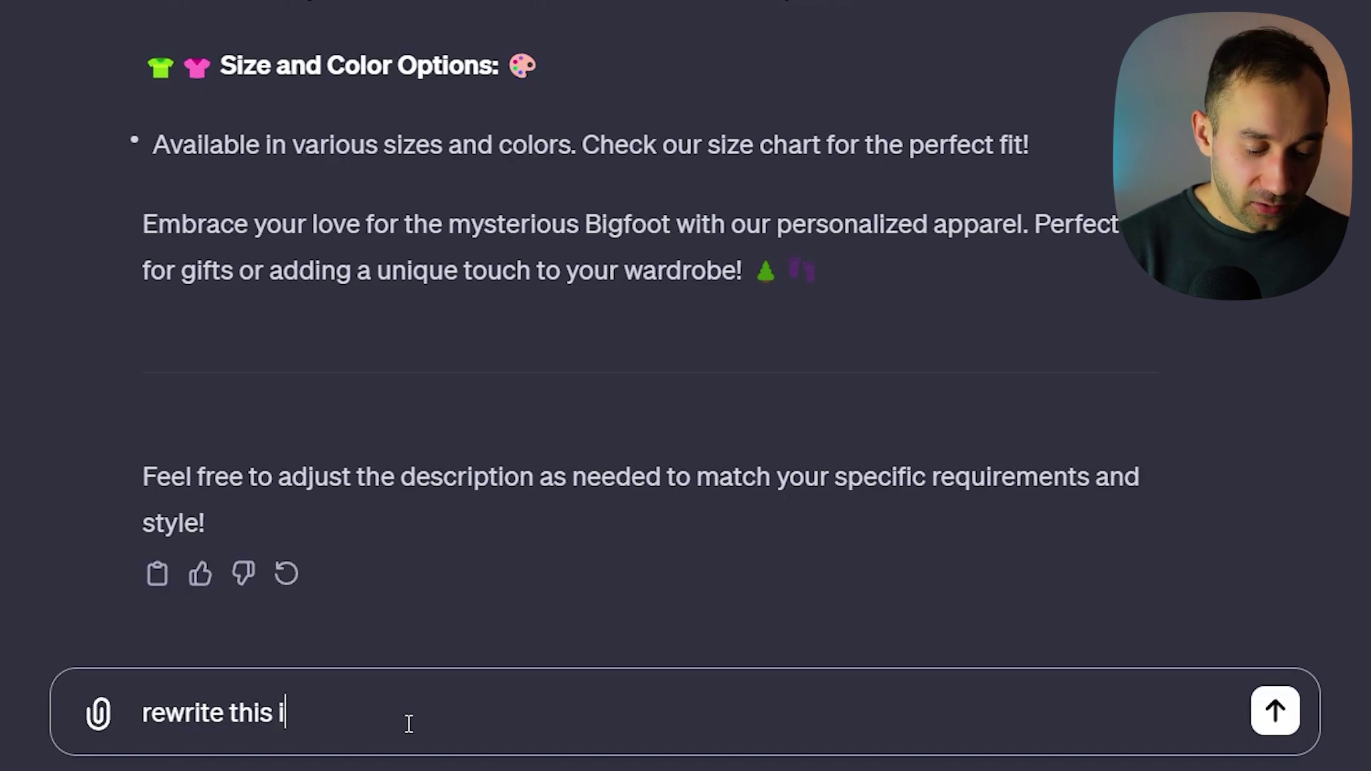
pyautogui.write('n a different struct')
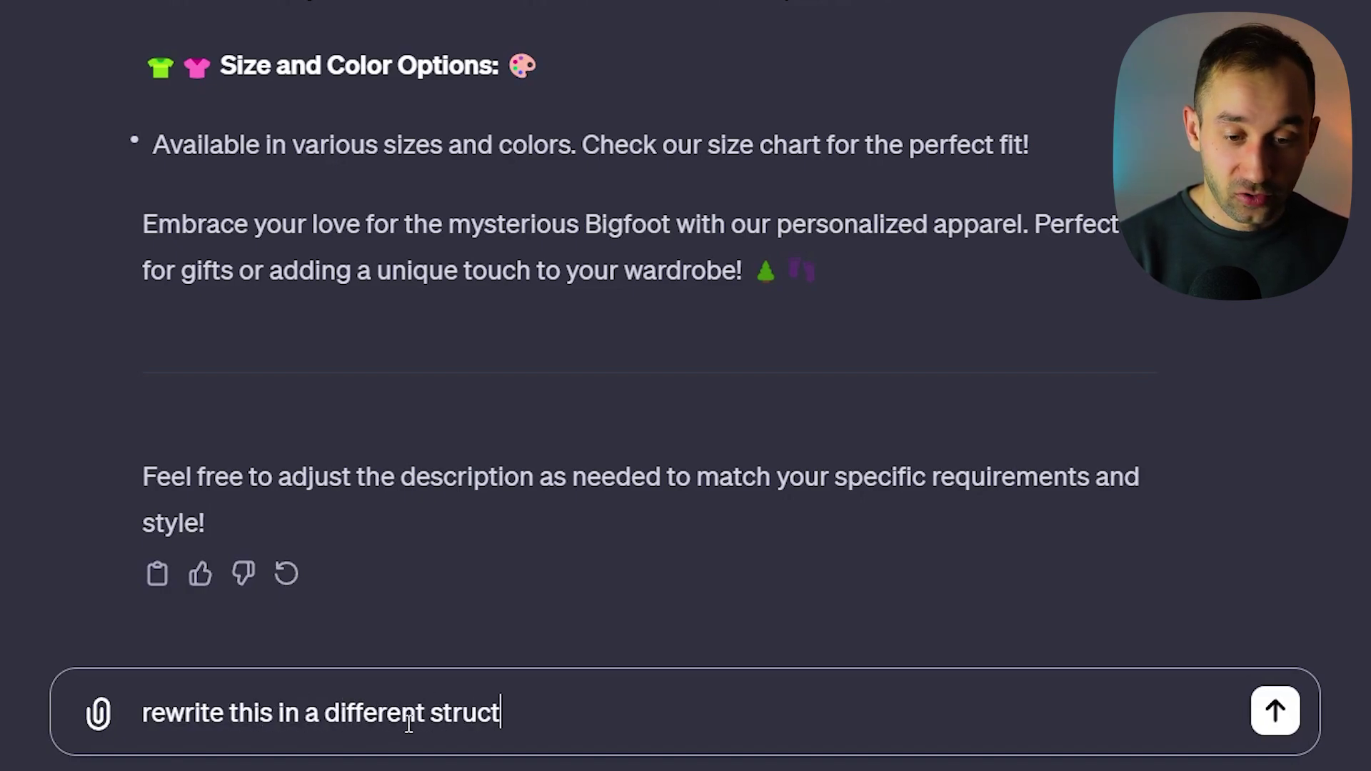
pyautogui.write('ure and layout')
pyautogui.press('Return')
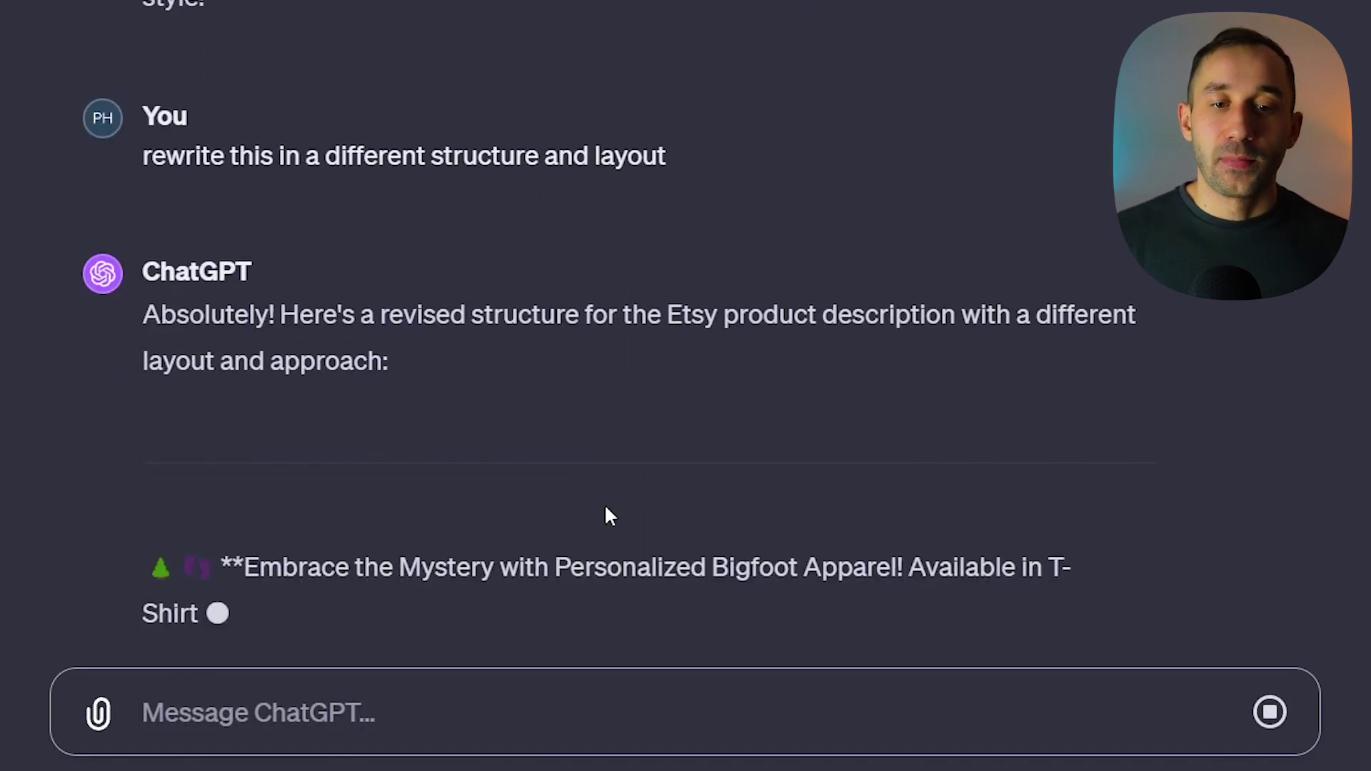
# Scroll through the rewritten 'Embrace the Mystery with Personalized Bigfoot Apparel!' description to review it
pyautogui.scroll(15, 604, 504)
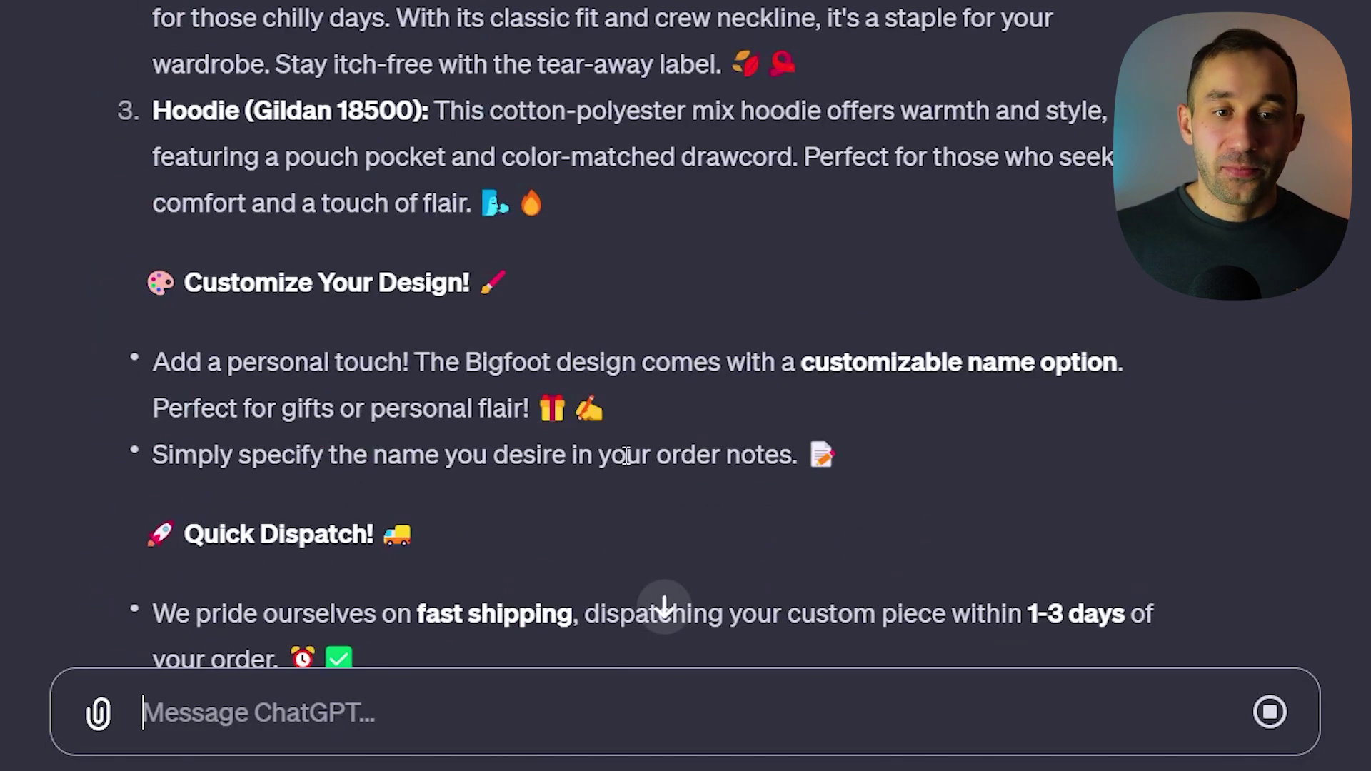
pyautogui.scroll(2, 625, 461)
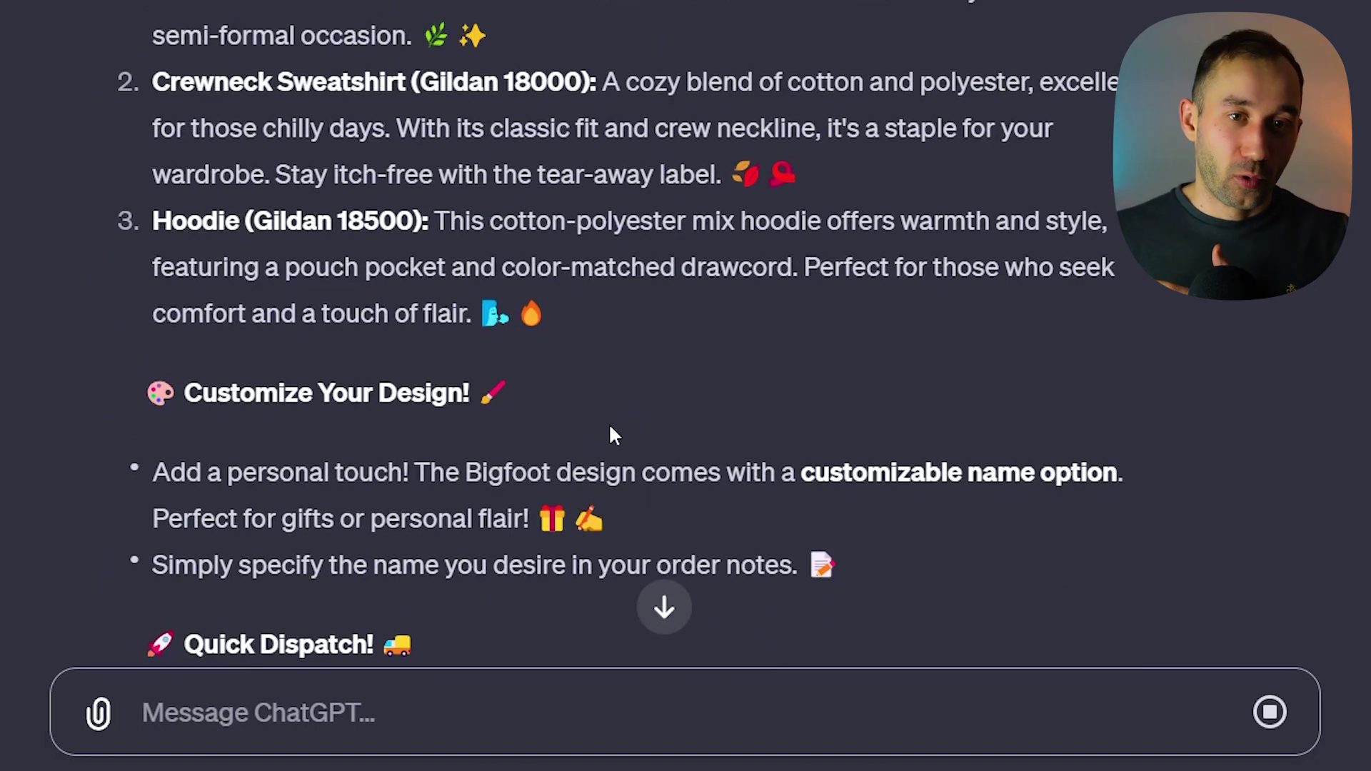
pyautogui.scroll(-20, 613, 435)
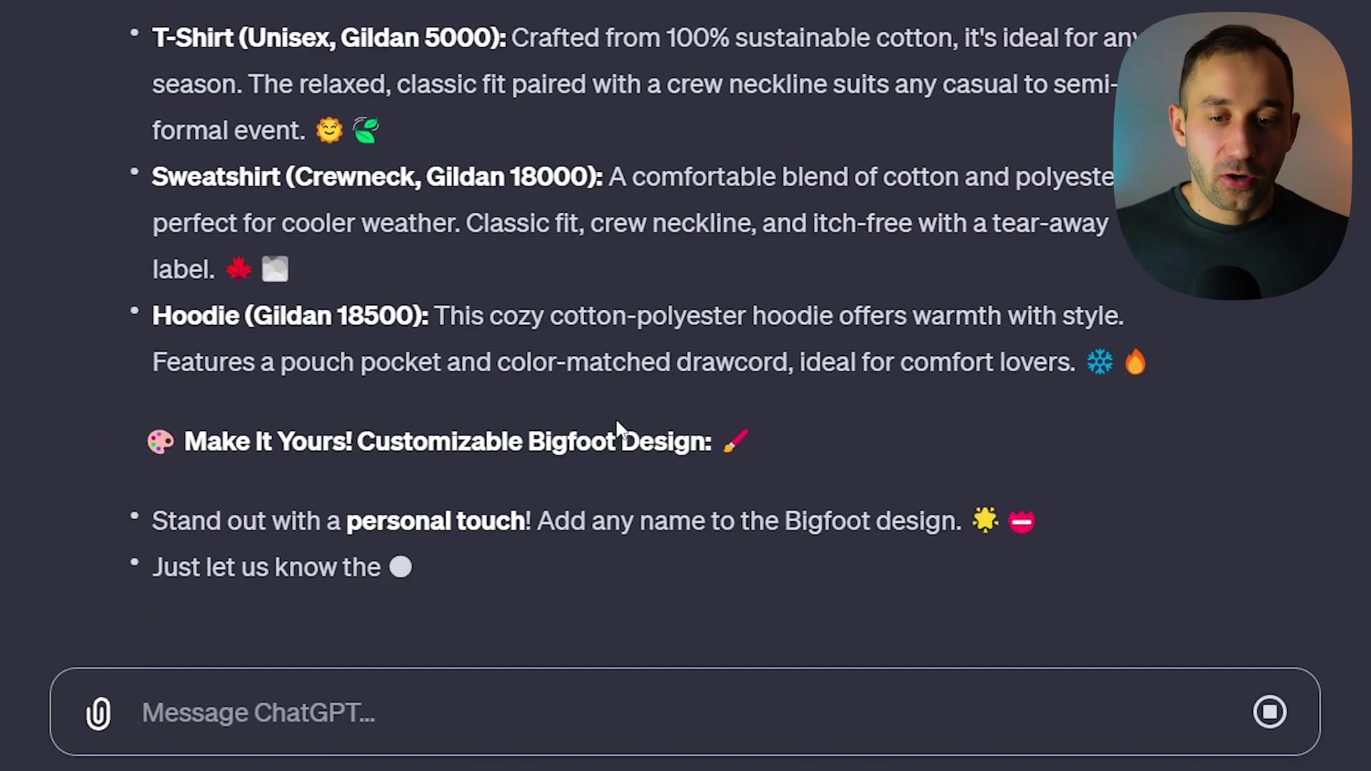
pyautogui.scroll(6, 621, 408)
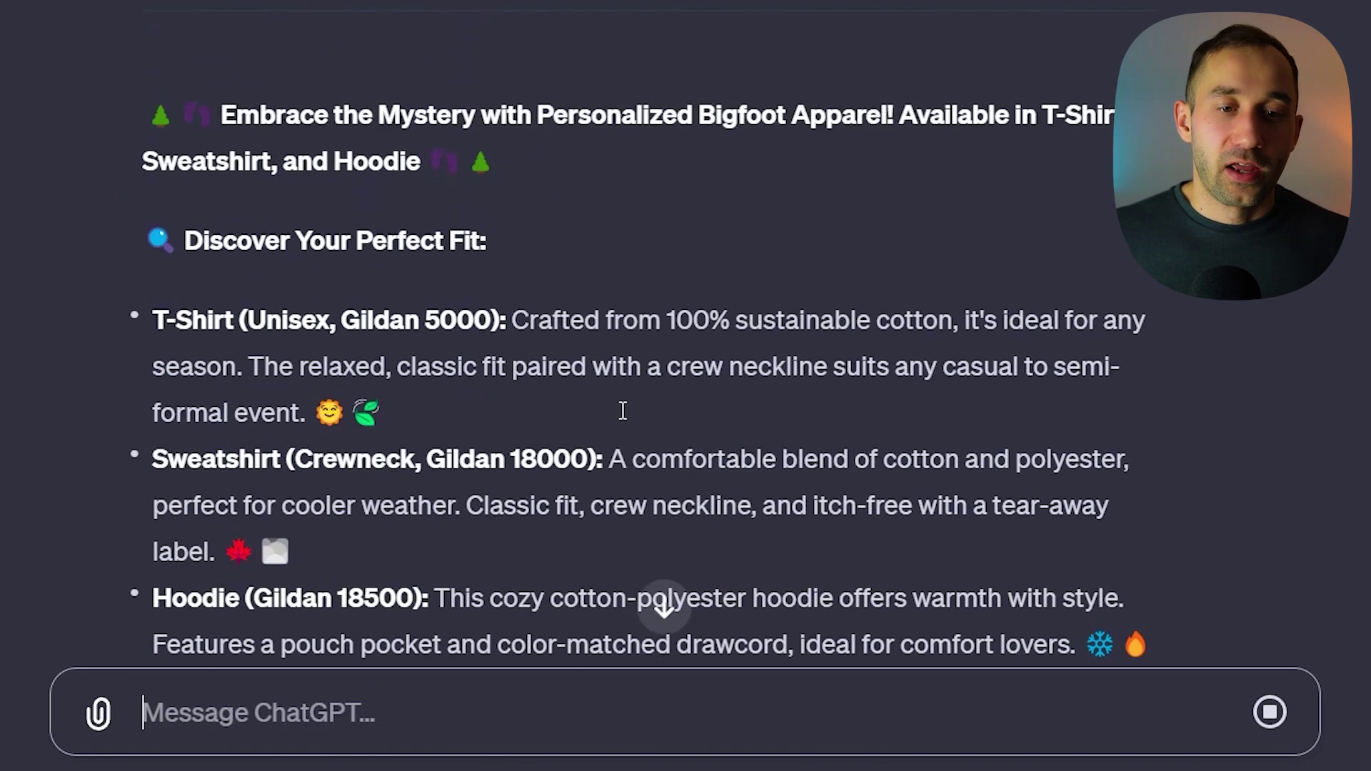
pyautogui.scroll(-3, 466, 429)
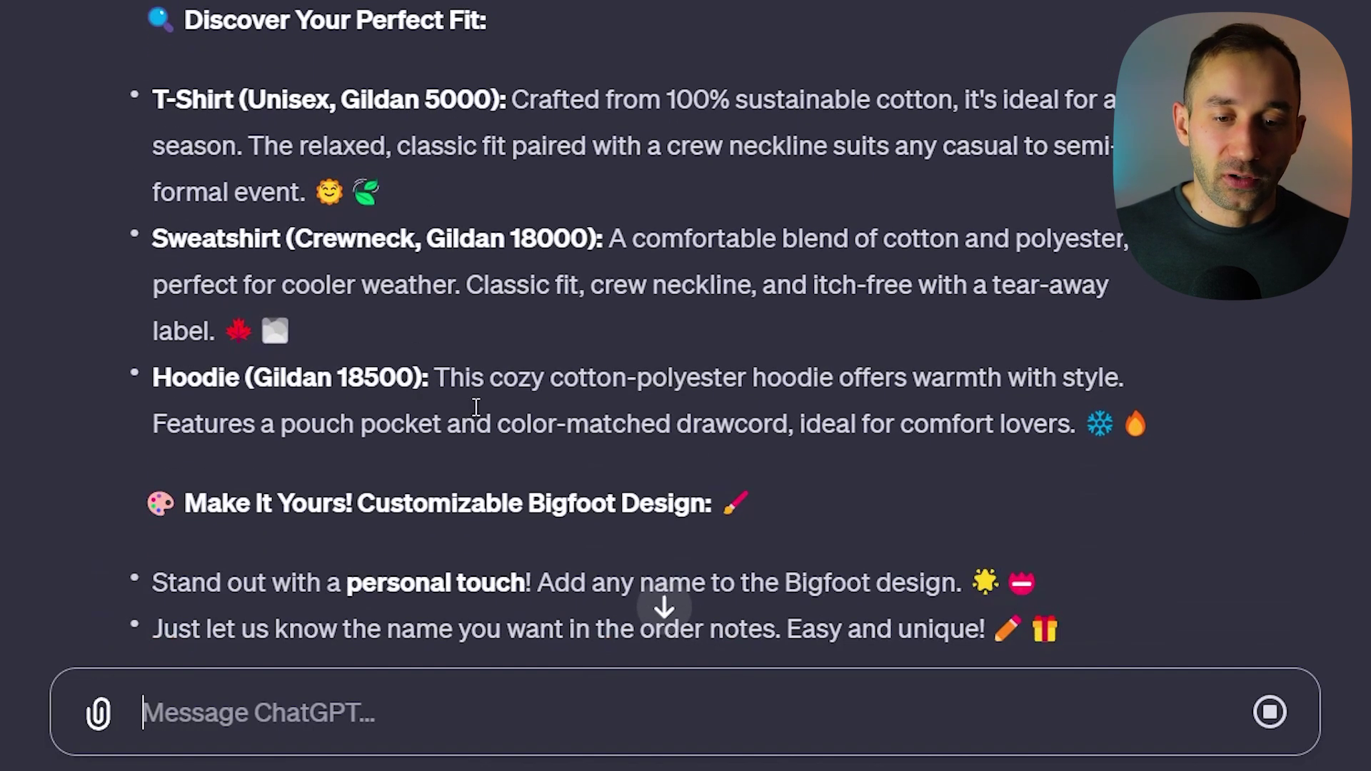
pyautogui.scroll(-4, 470, 417)
pyautogui.scroll(-2, 497, 405)
pyautogui.scroll(-4, 498, 405)
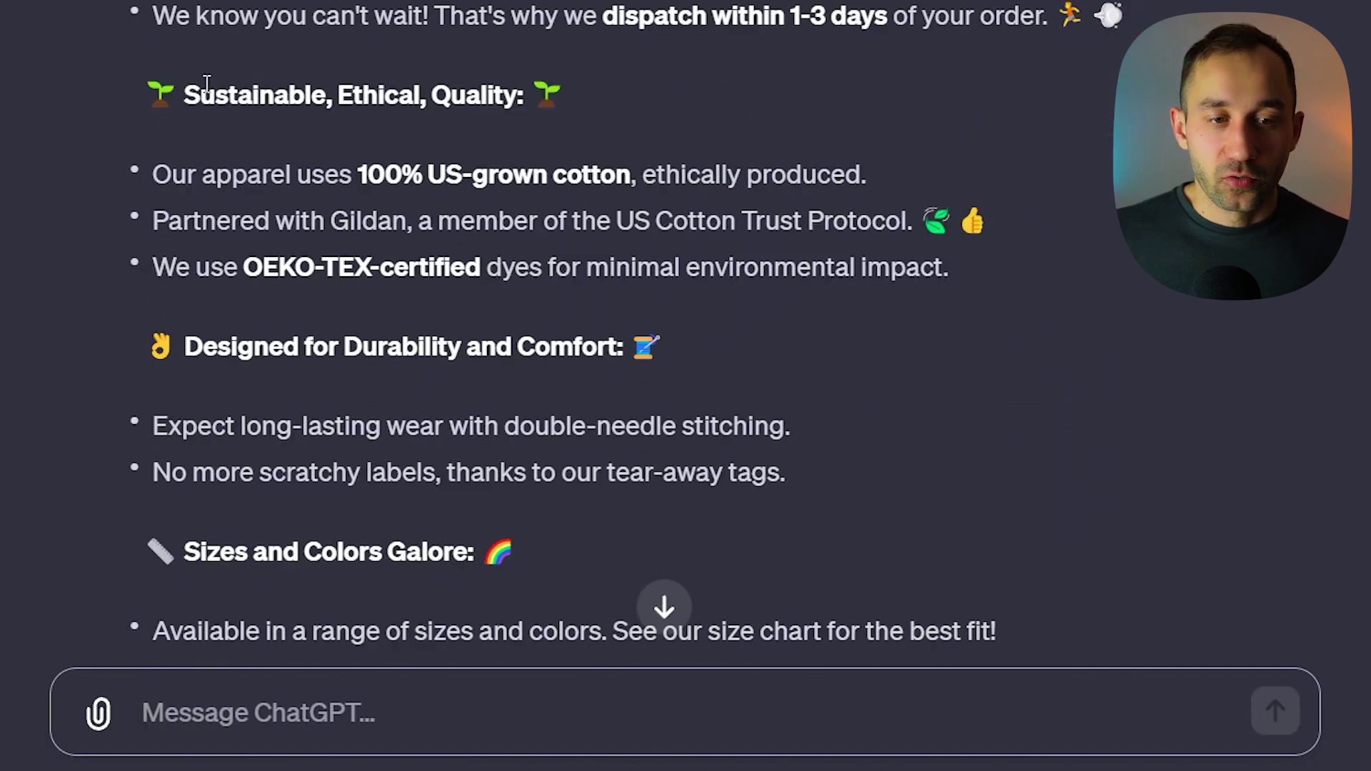
pyautogui.scroll(-2, 498, 405)
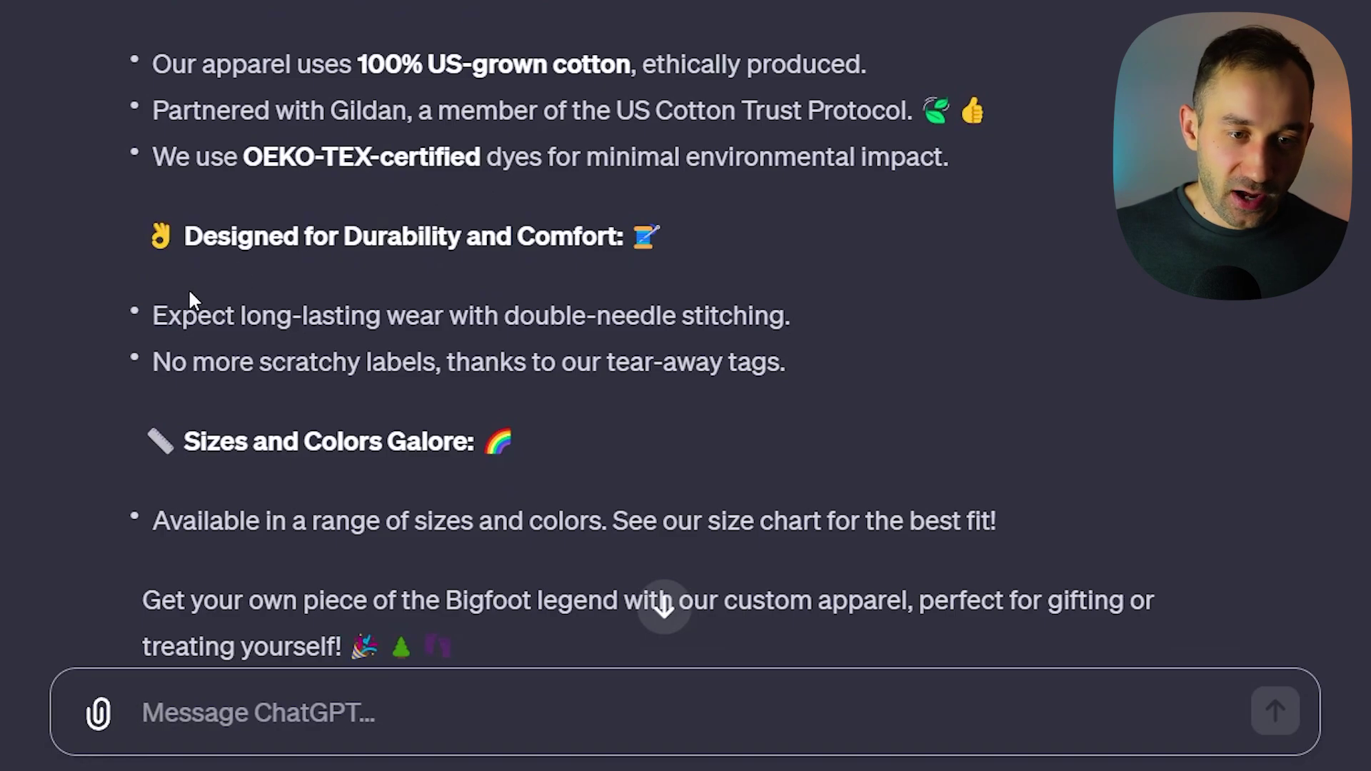
pyautogui.scroll(-3, 545, 303)
pyautogui.scroll(3, 507, 280)
pyautogui.scroll(5, 508, 281)
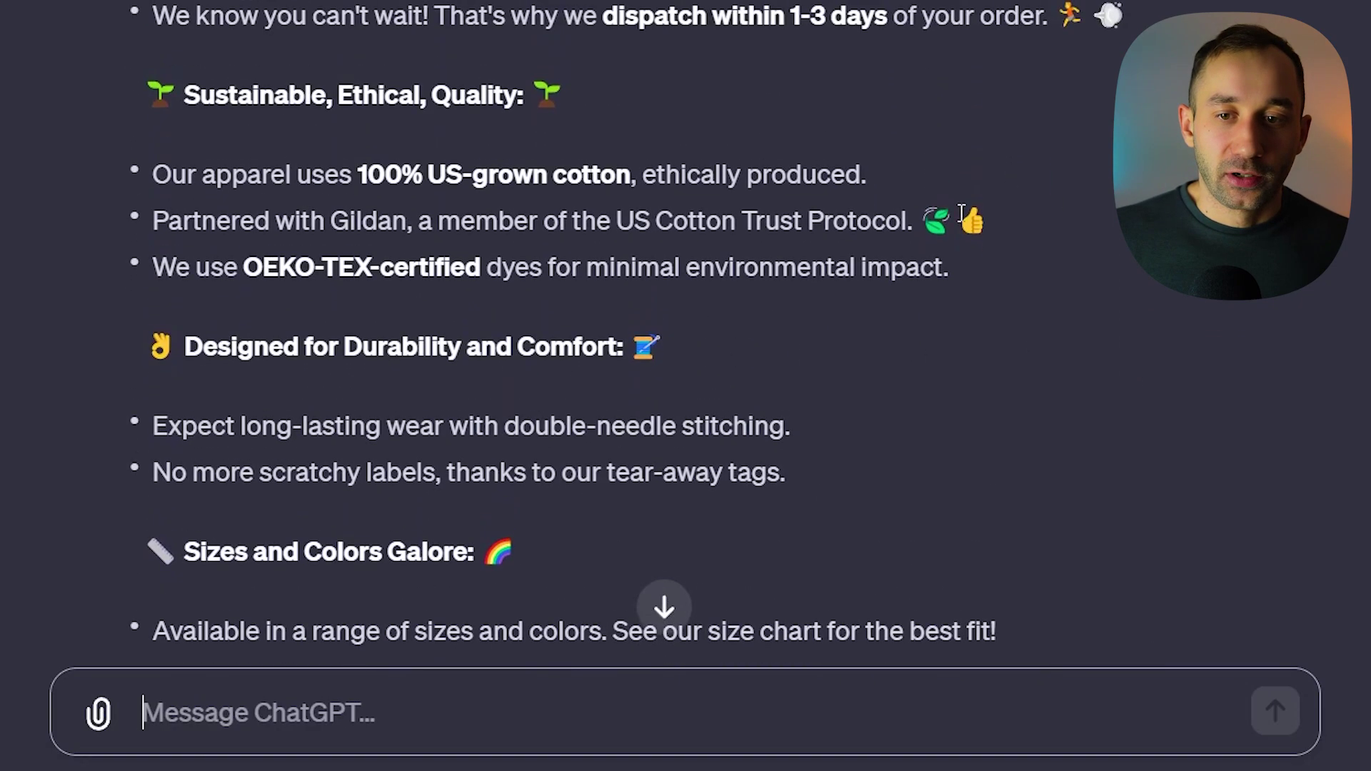
pyautogui.scroll(6, 254, 387)
pyautogui.scroll(-18, 269, 428)
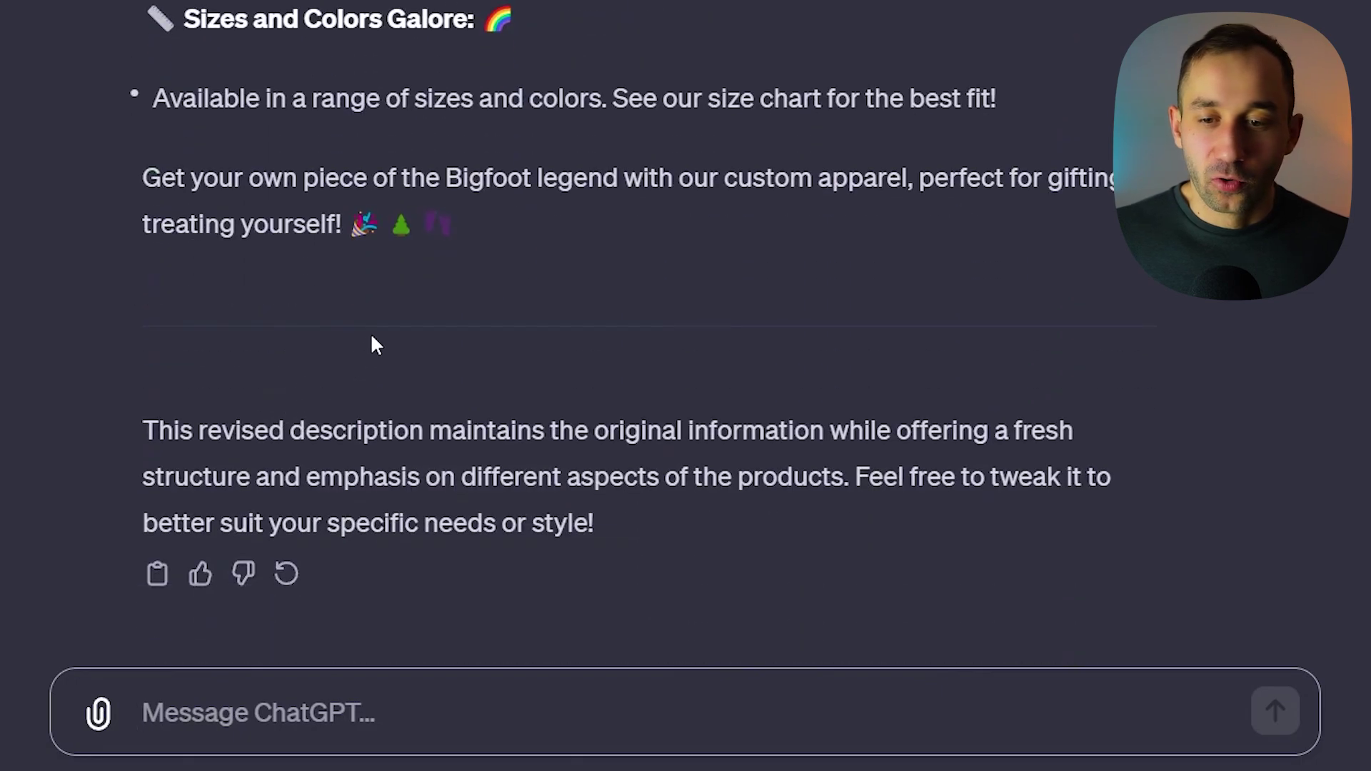